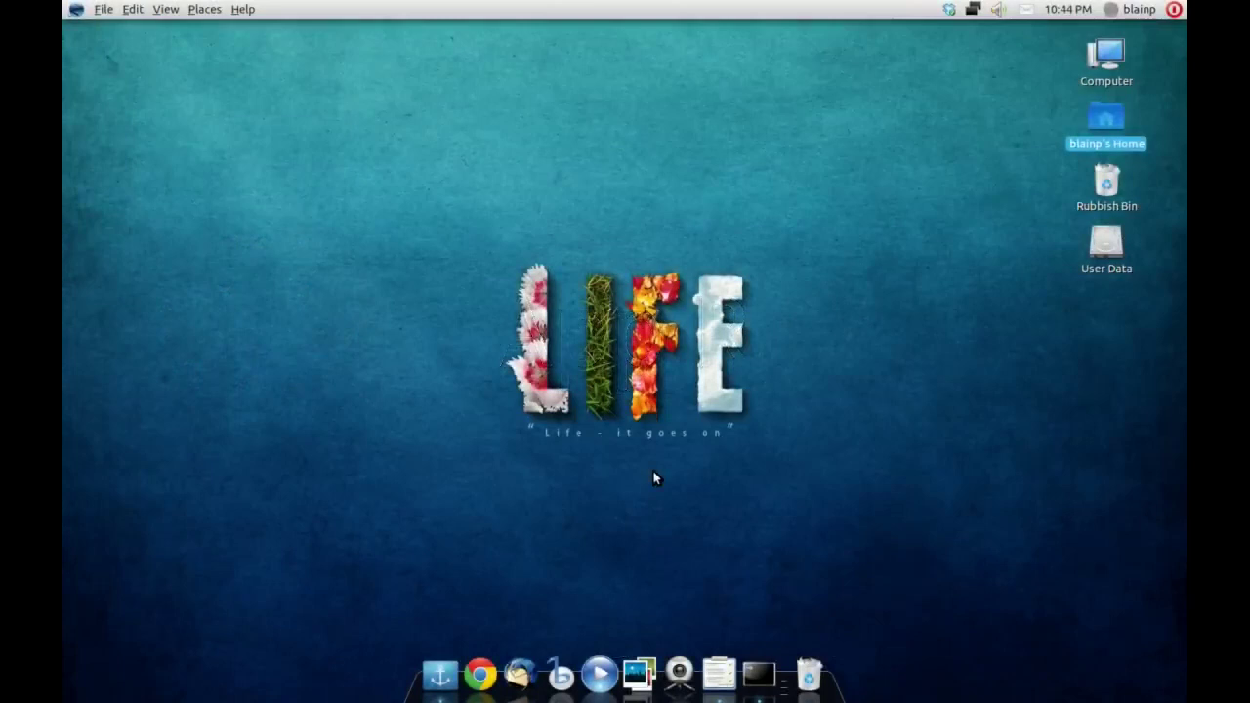
Step: Launch Getting Things GNOME! from the dock to show the seven 'Getting started with GTG' tasks
{"action": "left_click", "coordinate": [718, 674]}
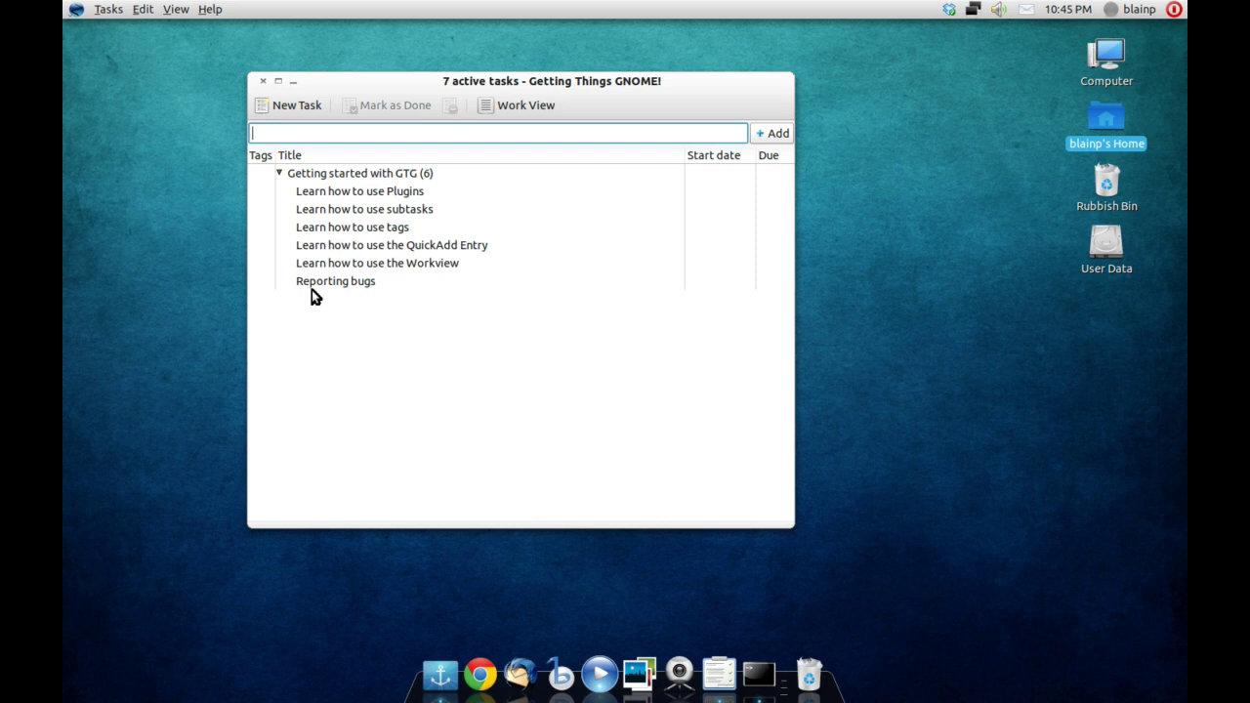
Step: Create a new task titled 'Screencast'
{"action": "left_click", "coordinate": [291, 107]}
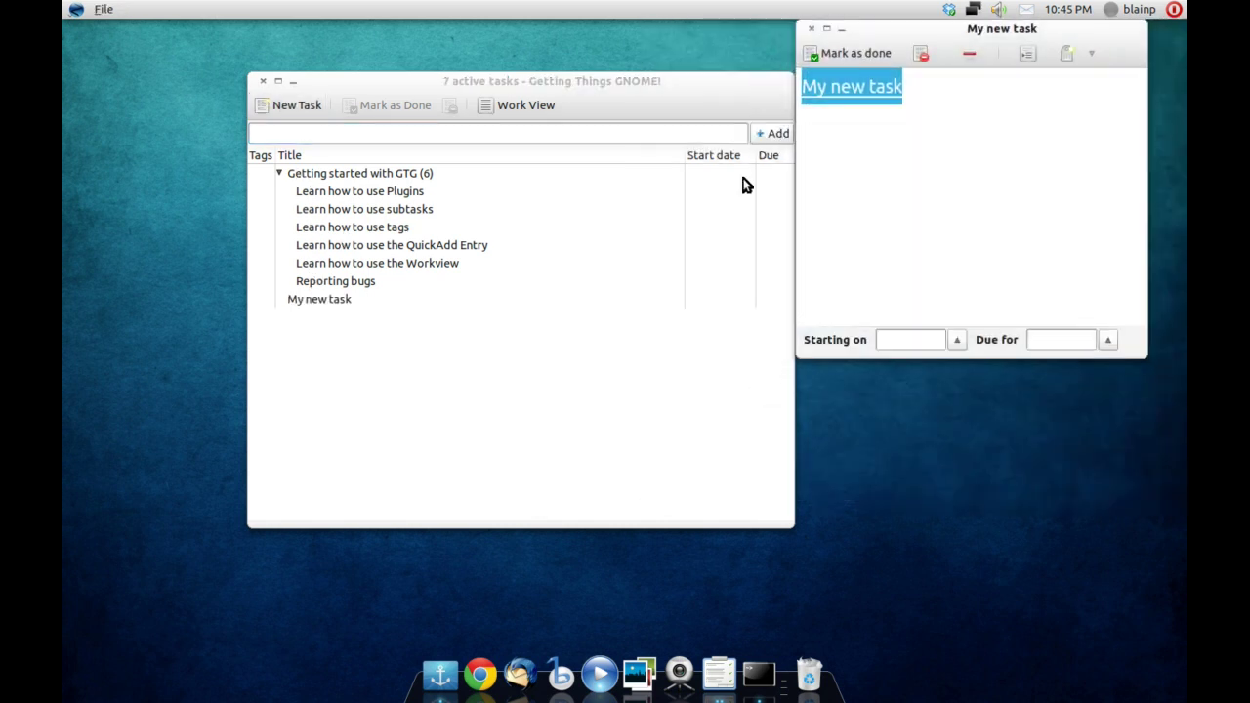
{"action": "left_click_drag", "start_coordinate": [898, 39], "coordinate": [630, 128]}
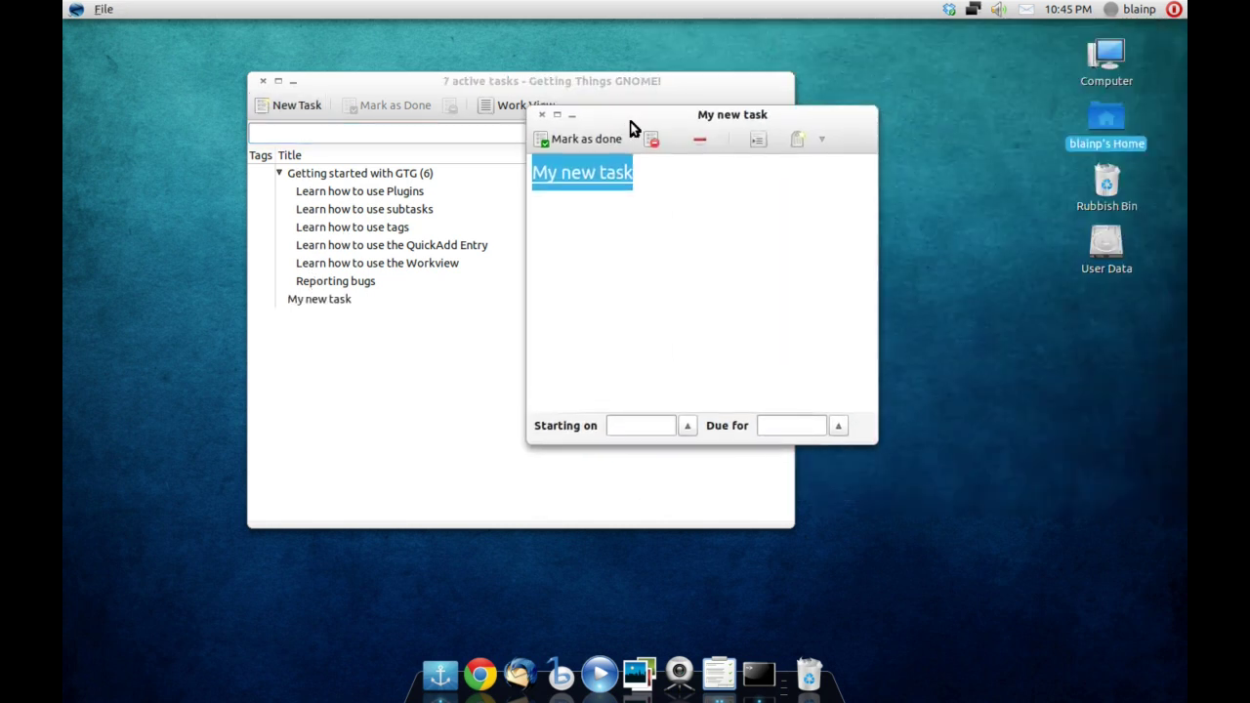
{"action": "type", "text": "Scre"}
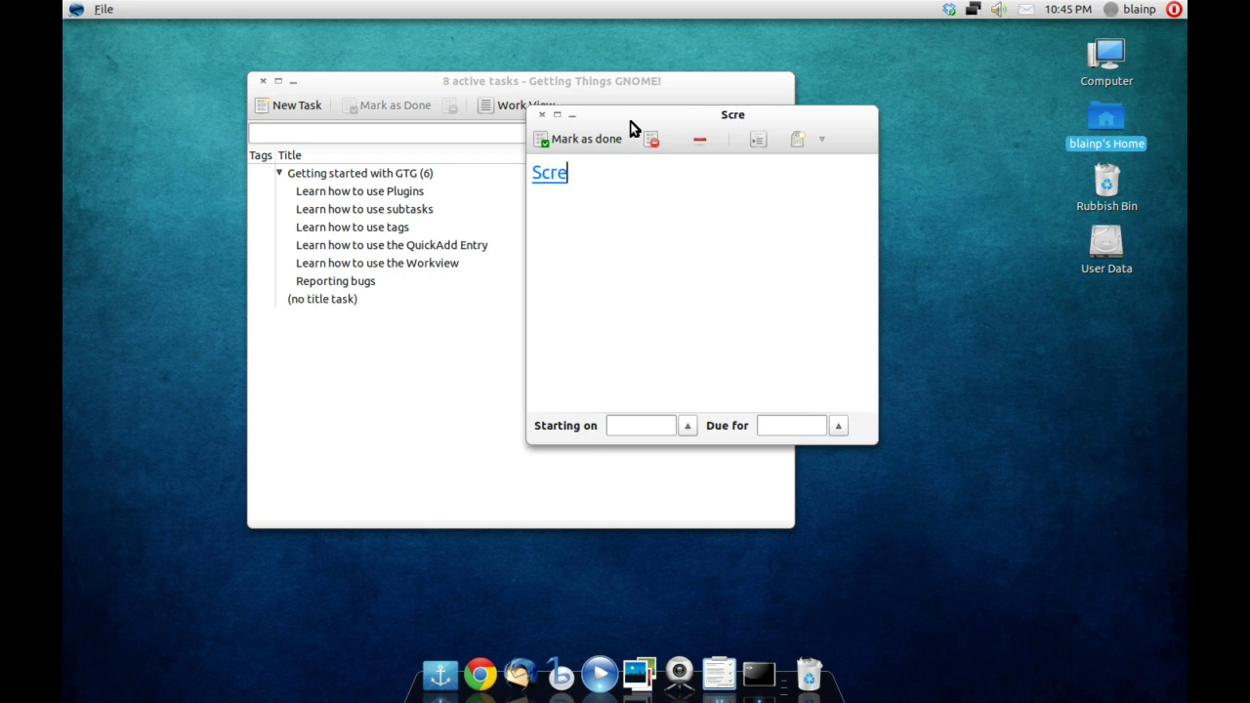
{"action": "type", "text": "encast"}
{"action": "key", "text": "Return"}
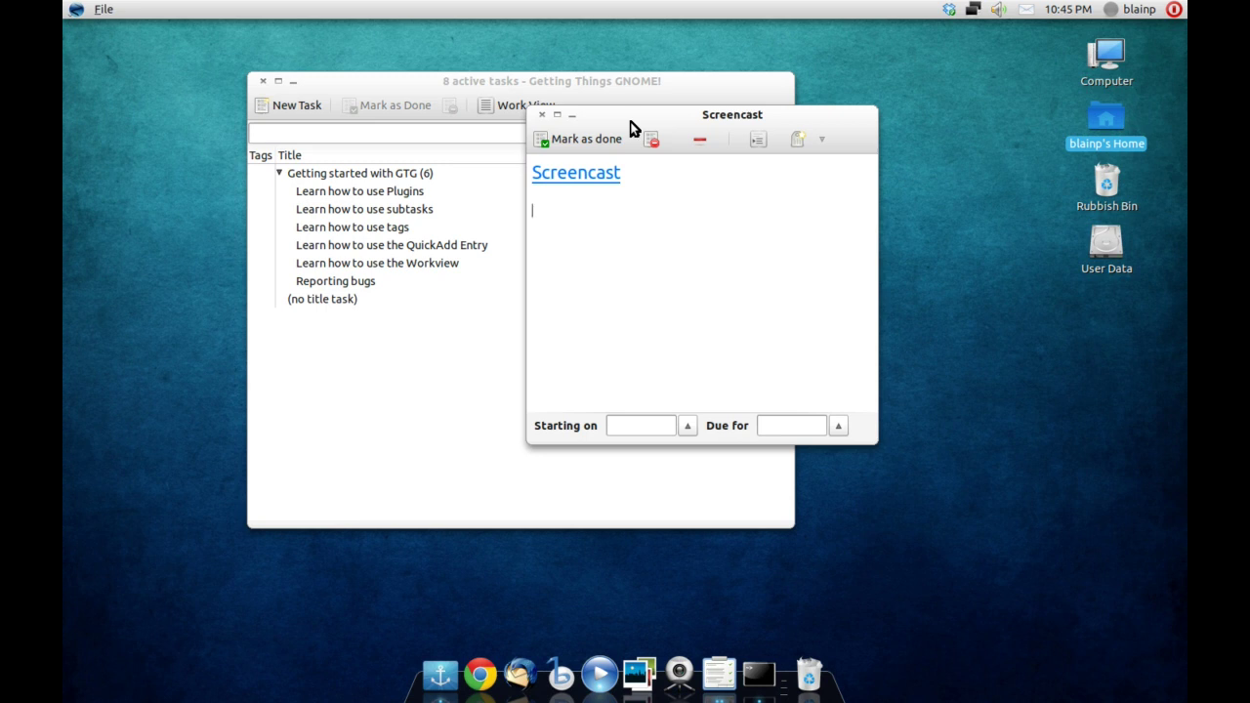
Step: Add subtasks Fedora 19, Ubuntu 13.04 and Opensuse 15, then a plain line for the ffmpeg note
{"action": "type", "text": "- Fedora "}
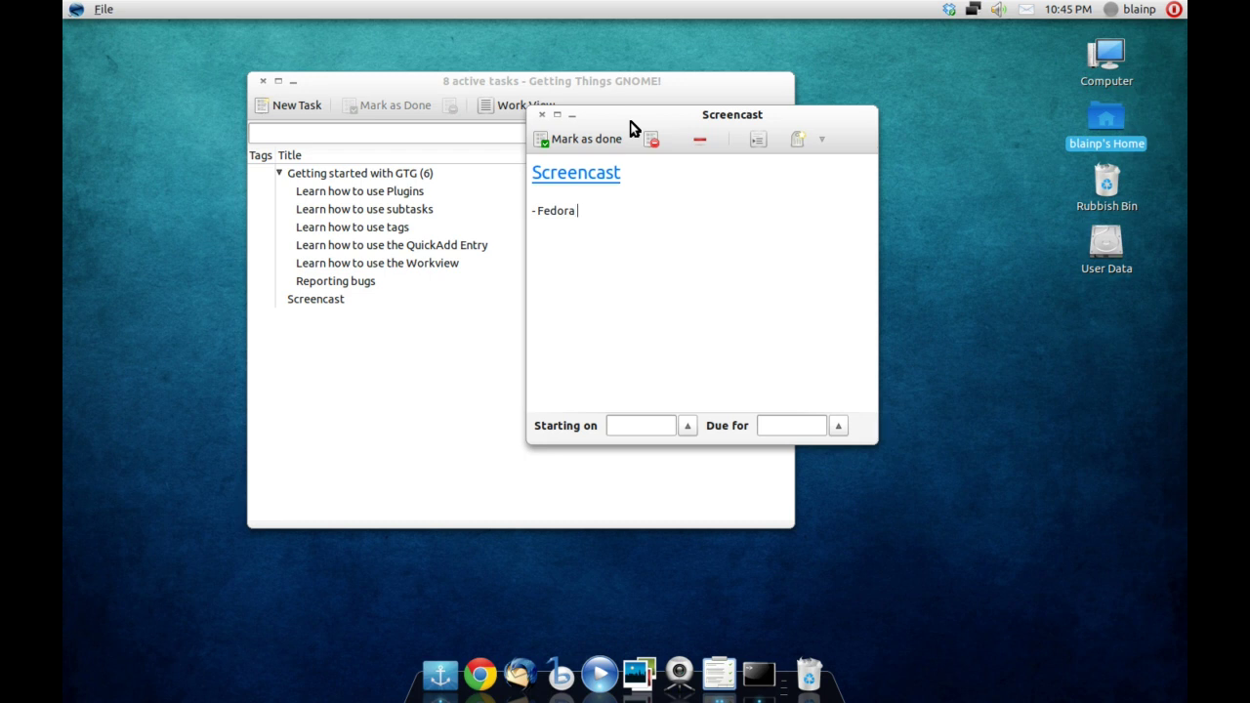
{"action": "type", "text": "19"}
{"action": "key", "text": "Return"}
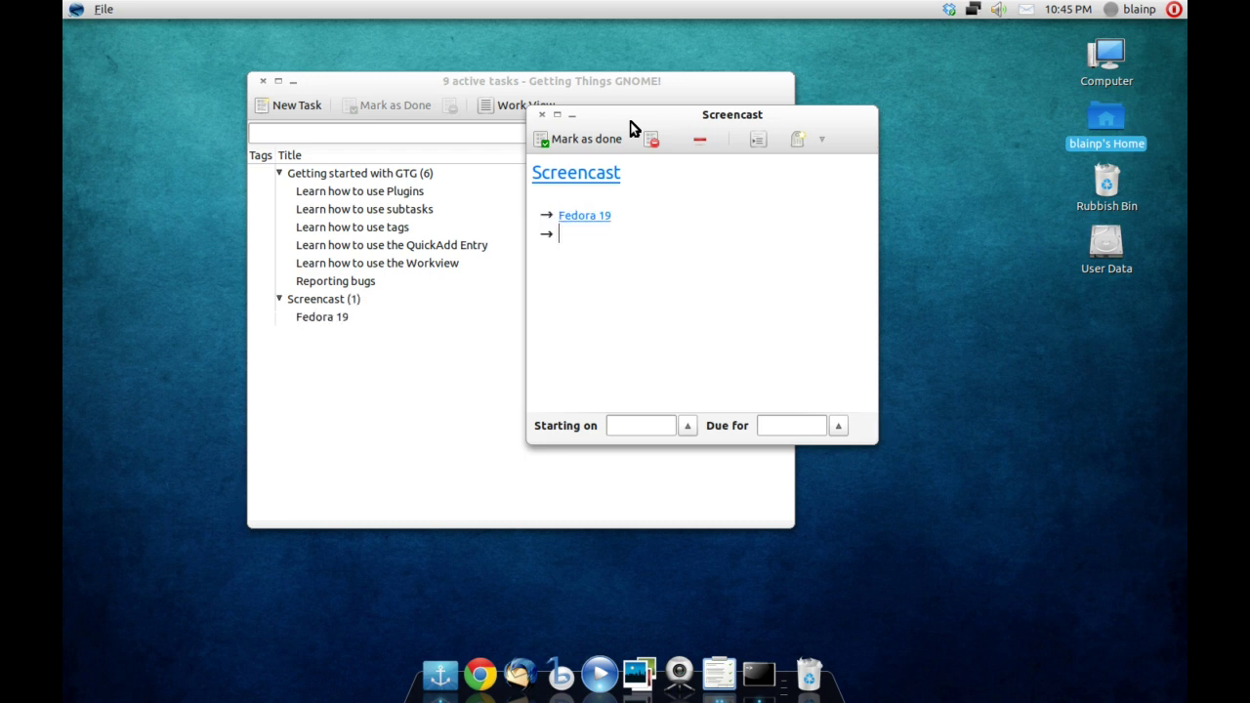
{"action": "type", "text": "Ubuntu"}
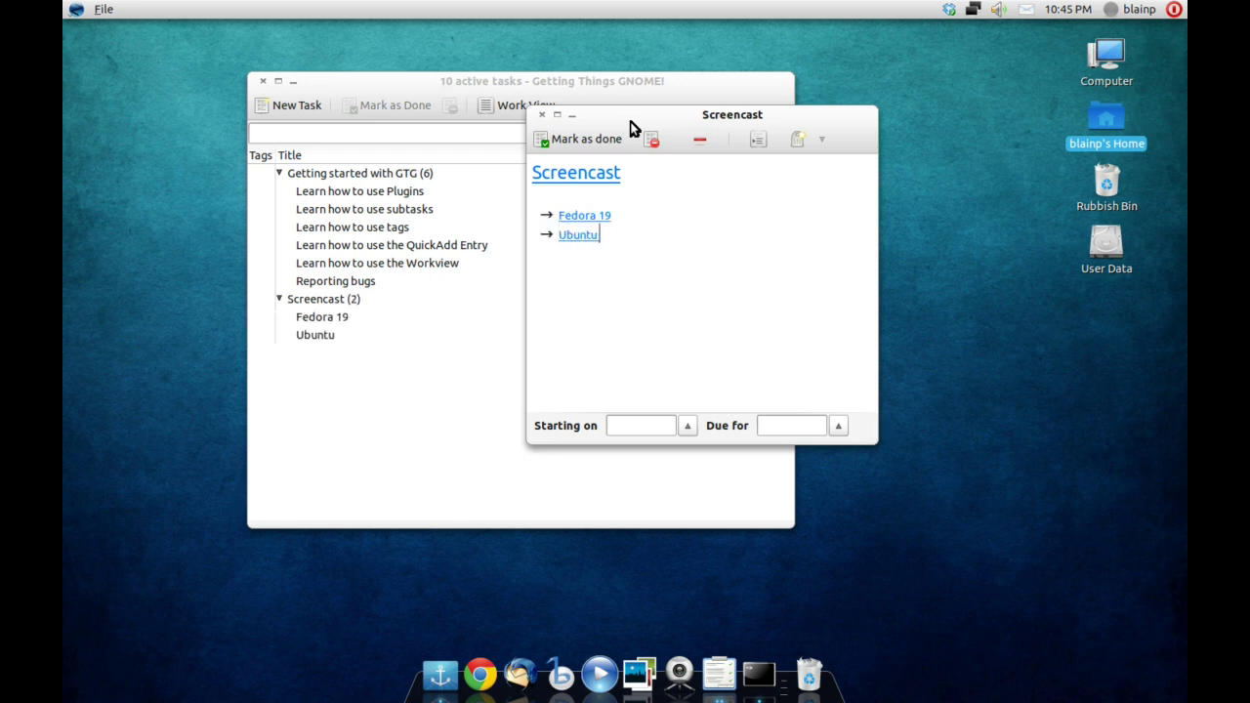
{"action": "type", "text": " 13.04"}
{"action": "key", "text": "Return"}
{"action": "type", "text": "Opensuse"}
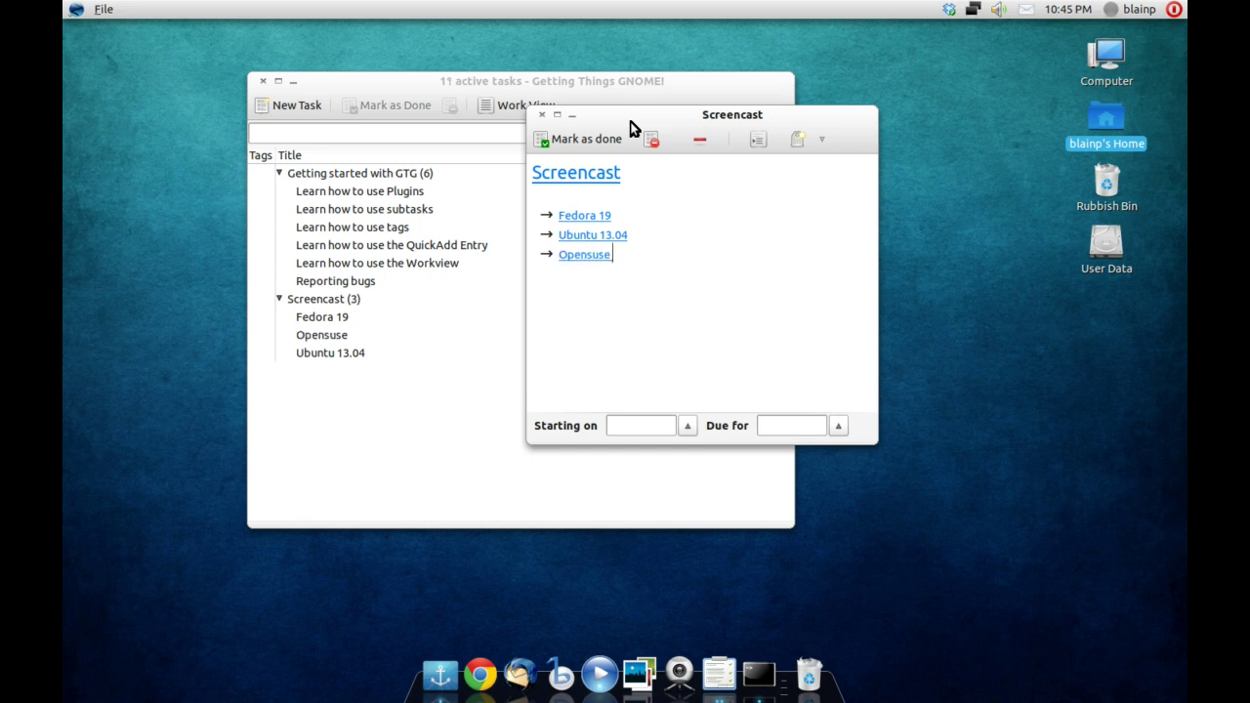
{"action": "type", "text": " 15"}
{"action": "key", "text": "Return"}
{"action": "key", "text": "BackSpace"}
{"action": "key", "text": "BackSpace"}
{"action": "key", "text": "Return"}
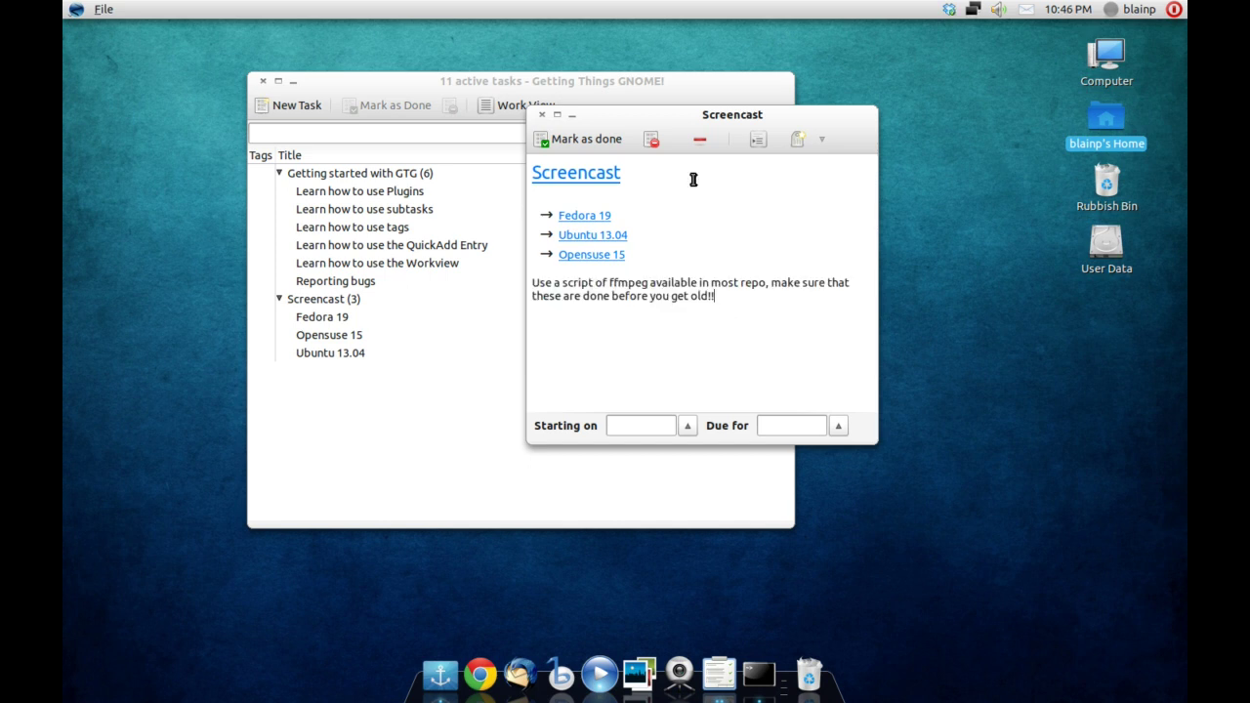
Step: Leave the Screencast start date empty and set its due date to 'later'
{"action": "left_click_drag", "start_coordinate": [674, 117], "coordinate": [755, 162]}
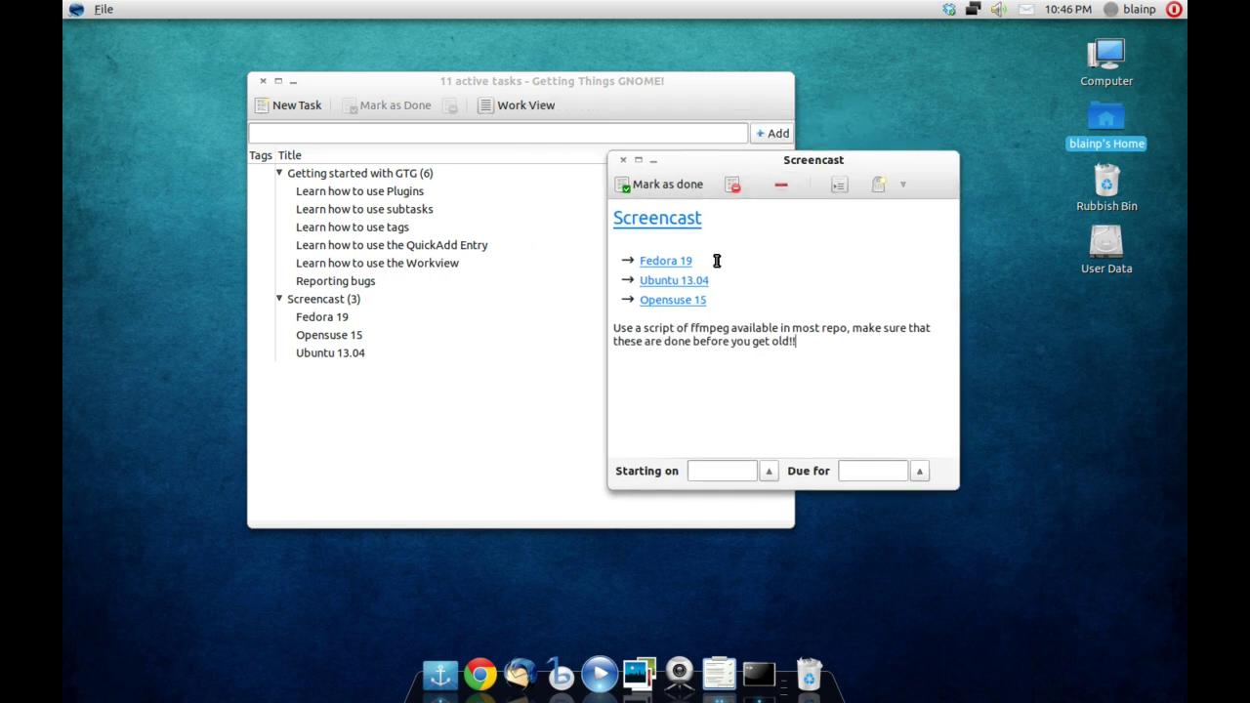
{"action": "left_click", "coordinate": [770, 470]}
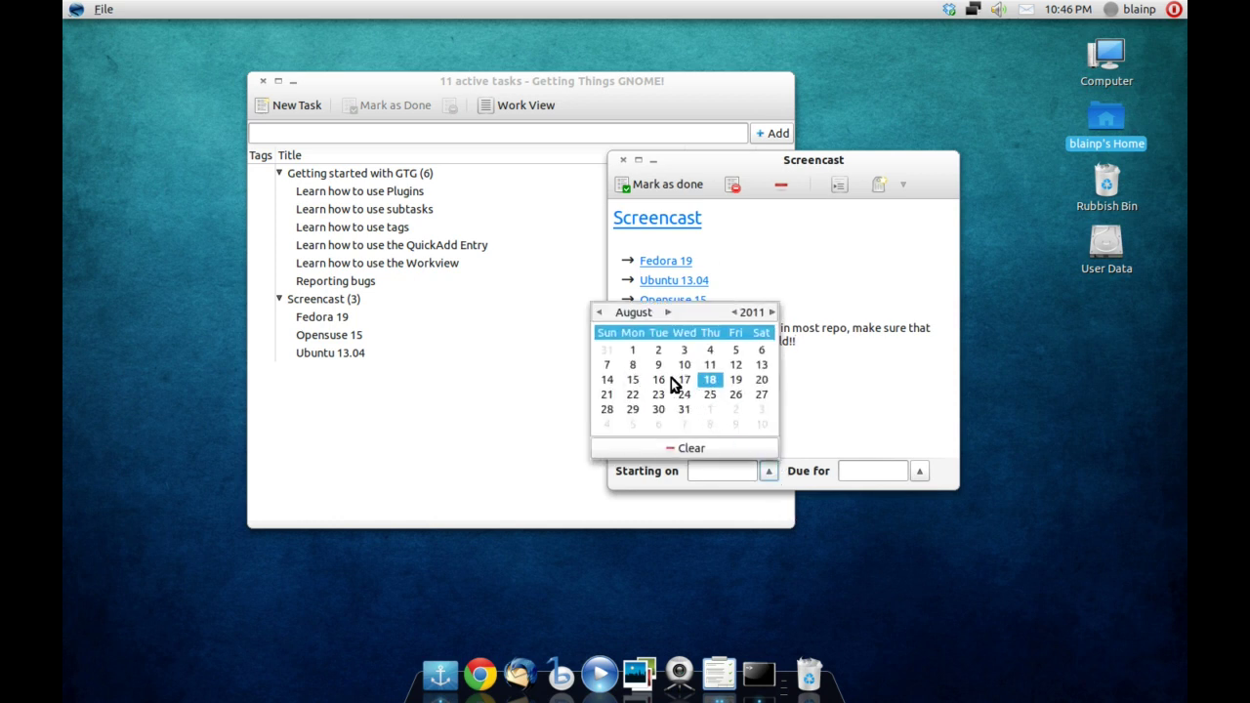
{"action": "left_click", "coordinate": [791, 402]}
{"action": "left_click", "coordinate": [919, 471]}
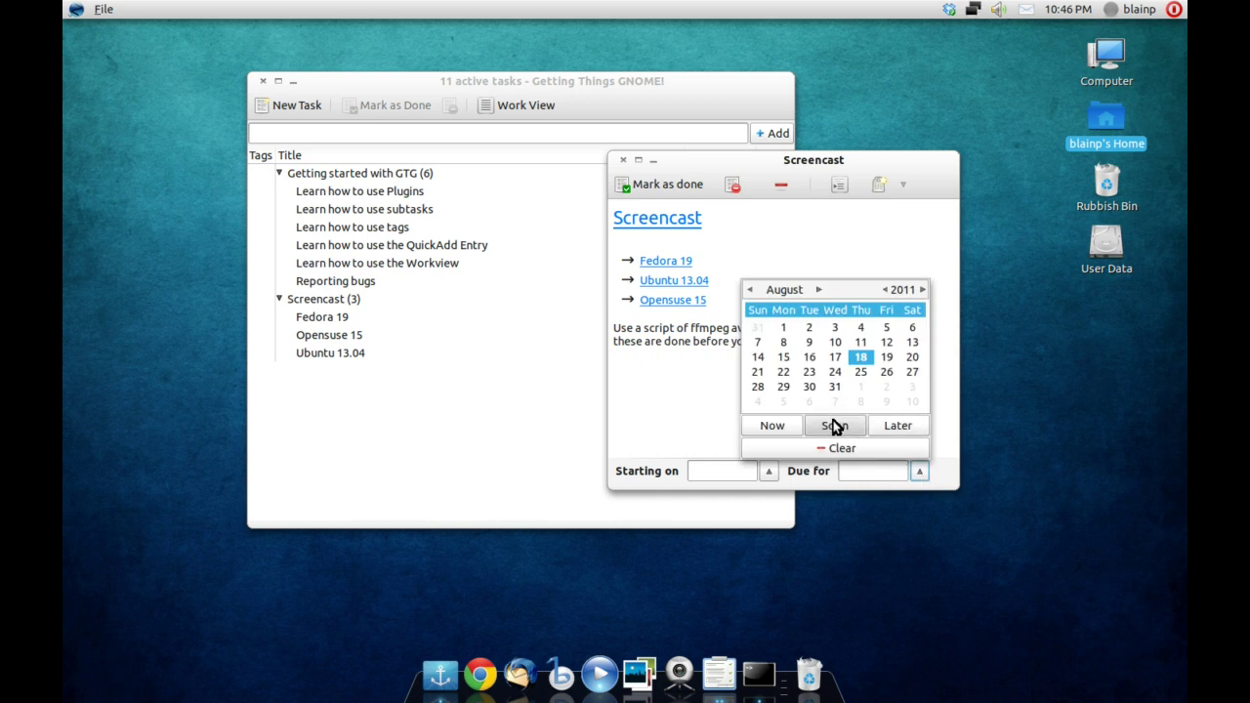
{"action": "left_click", "coordinate": [879, 425]}
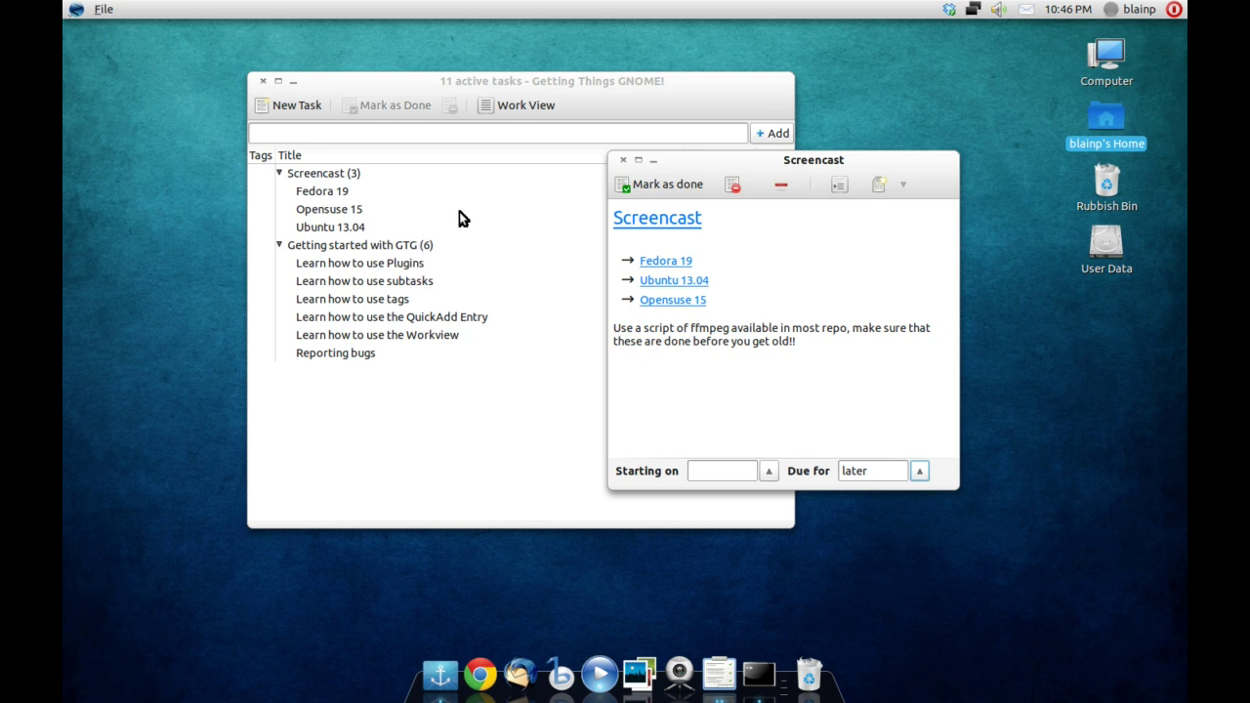
{"action": "left_click_drag", "start_coordinate": [674, 161], "coordinate": [606, 185]}
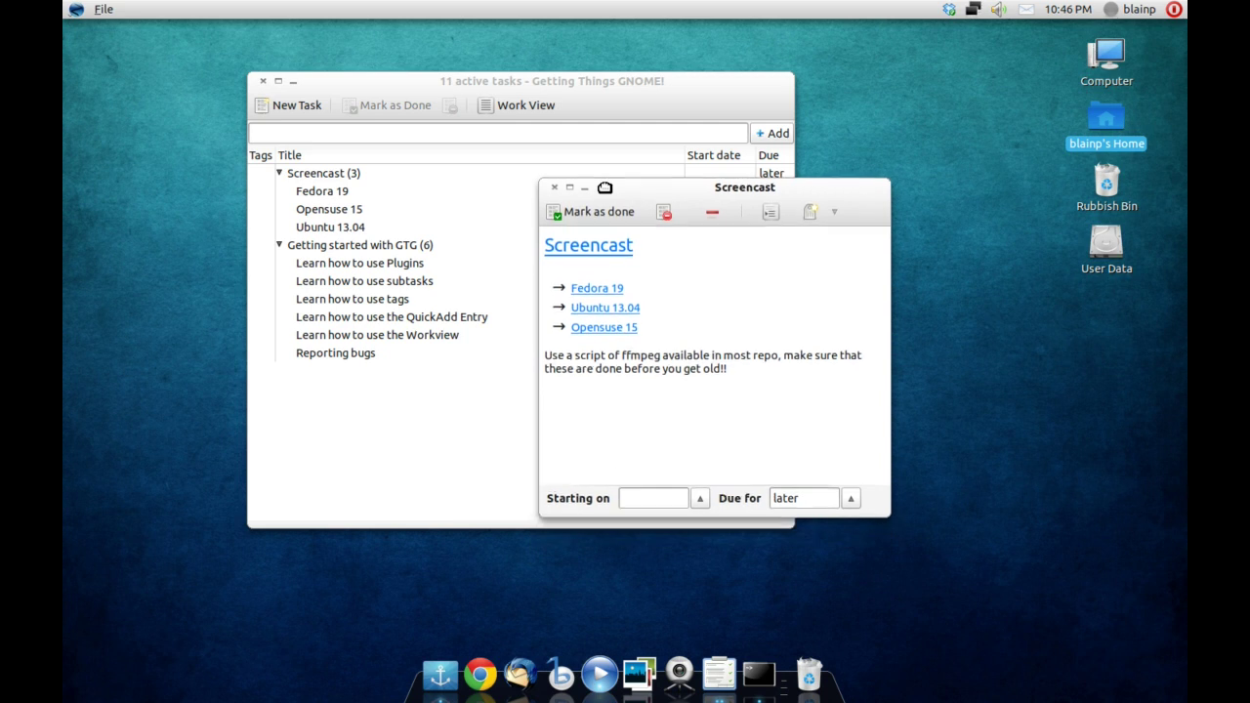
Step: Open the Fedora 19 subtask editor, add a blank body line, and close it without dates
{"action": "left_click", "coordinate": [592, 288]}
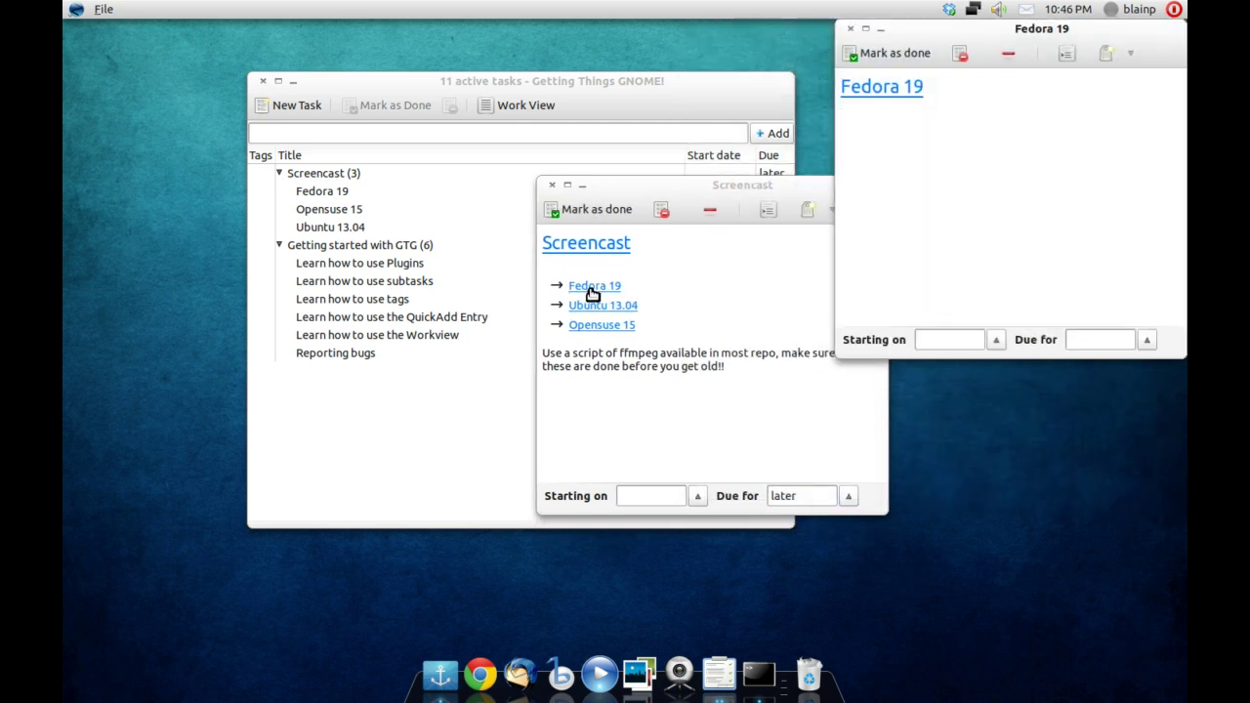
{"action": "left_click_drag", "start_coordinate": [943, 21], "coordinate": [697, 16]}
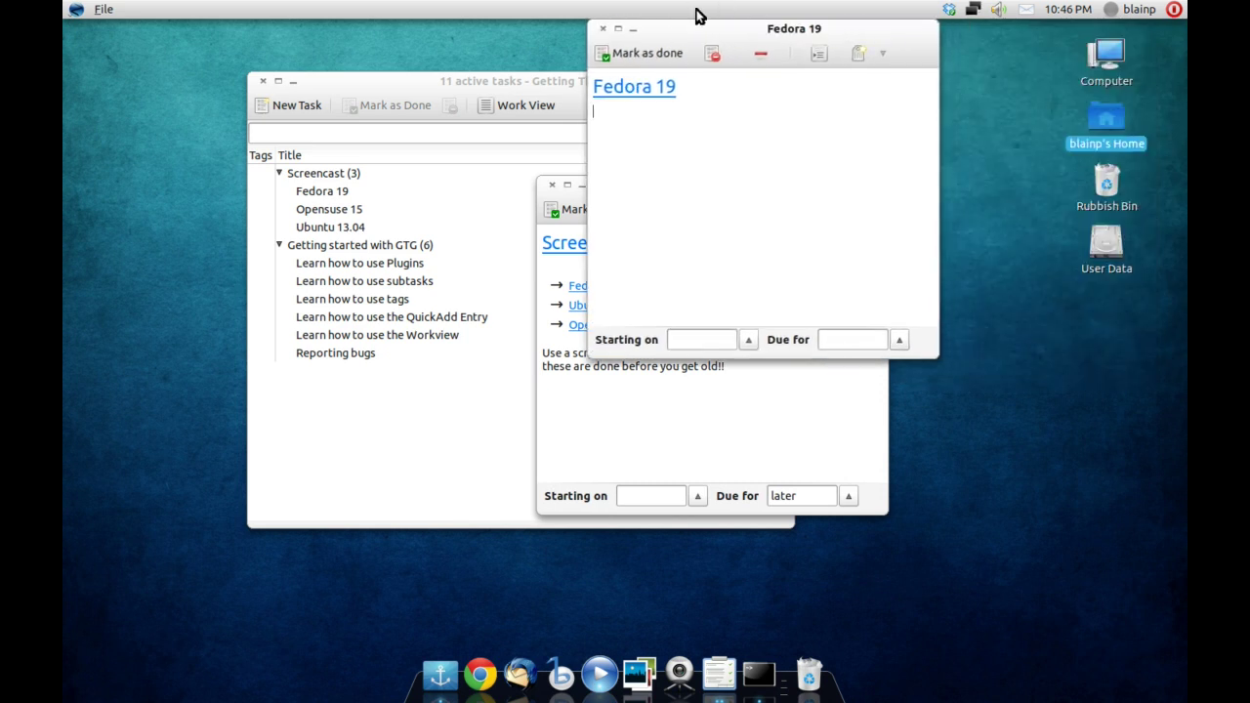
{"action": "key", "text": "Return"}
{"action": "left_click", "coordinate": [602, 30]}
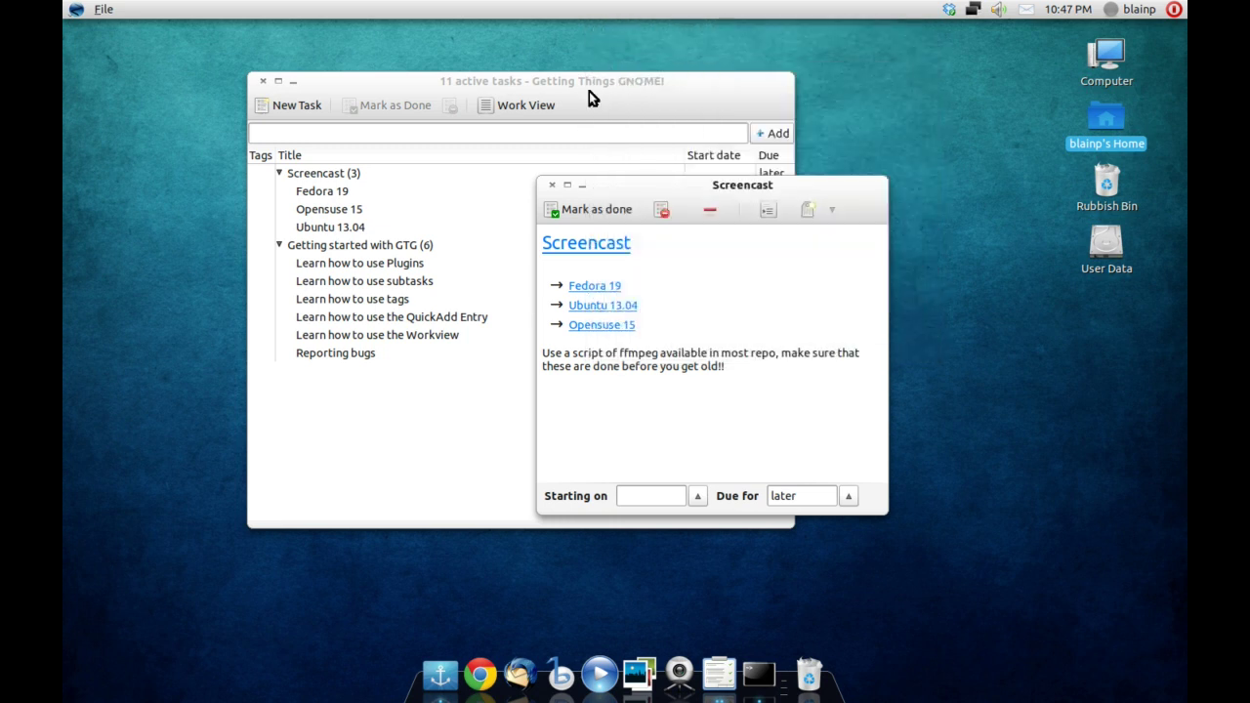
Step: Close the Screencast editor and enable the Tomboy/Gnote plugin in Preferences
{"action": "left_click", "coordinate": [552, 185]}
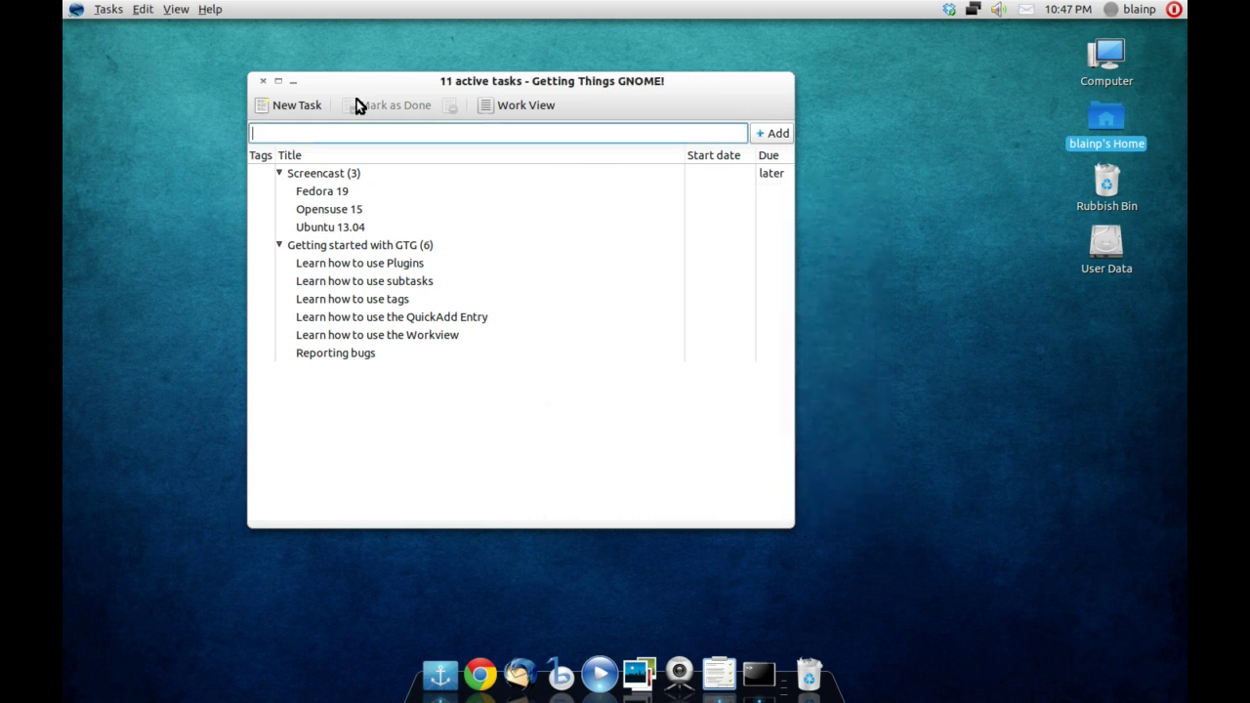
{"action": "left_click", "coordinate": [140, 10]}
{"action": "left_click", "coordinate": [147, 27]}
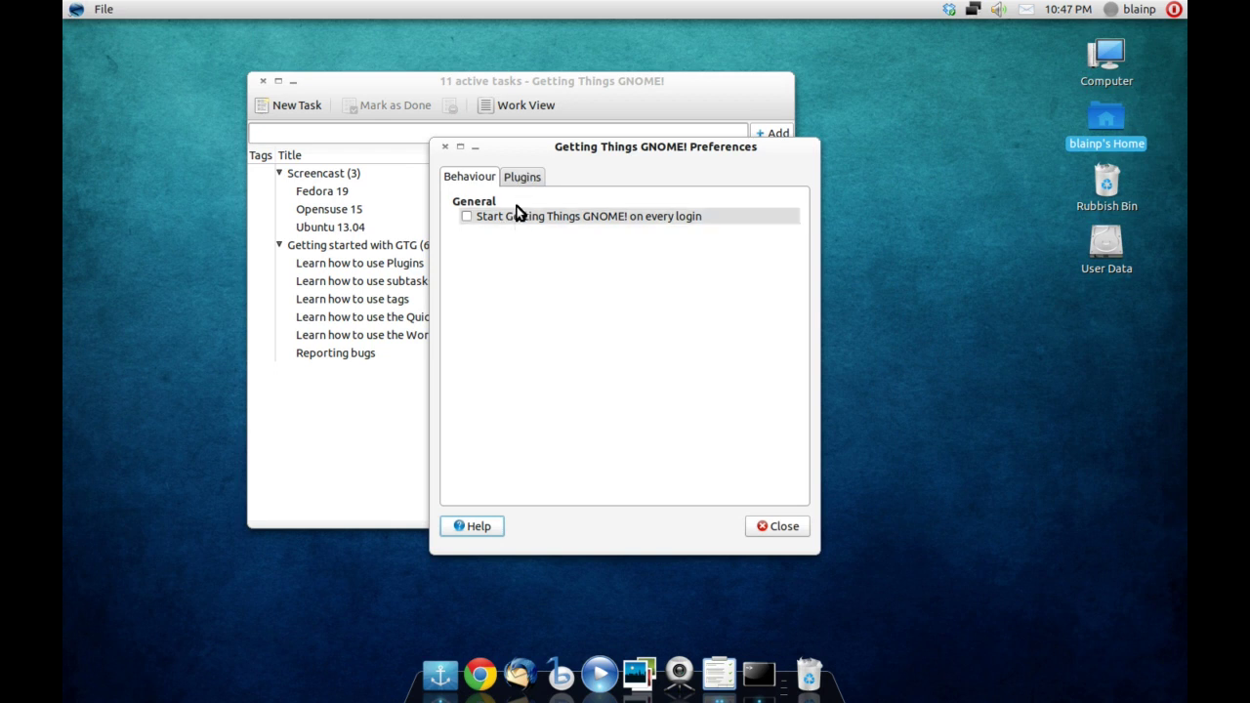
{"action": "left_click", "coordinate": [519, 181]}
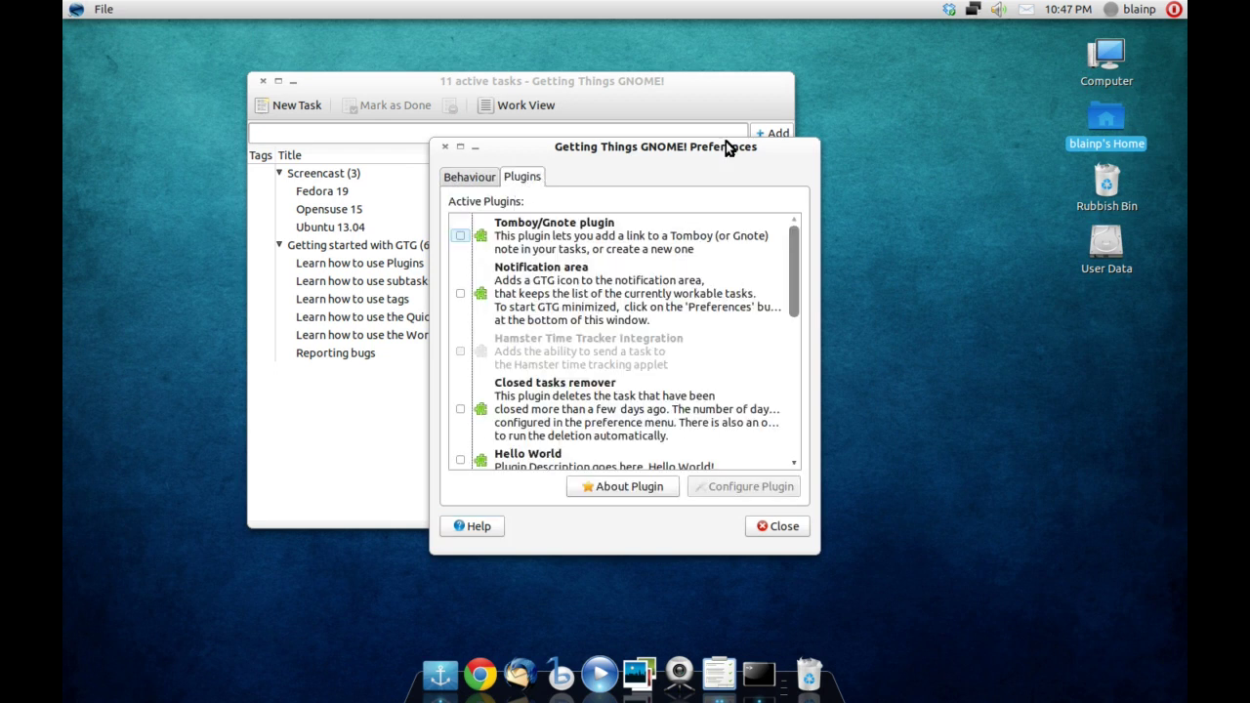
{"action": "left_click", "coordinate": [462, 234]}
{"action": "left_click", "coordinate": [461, 235]}
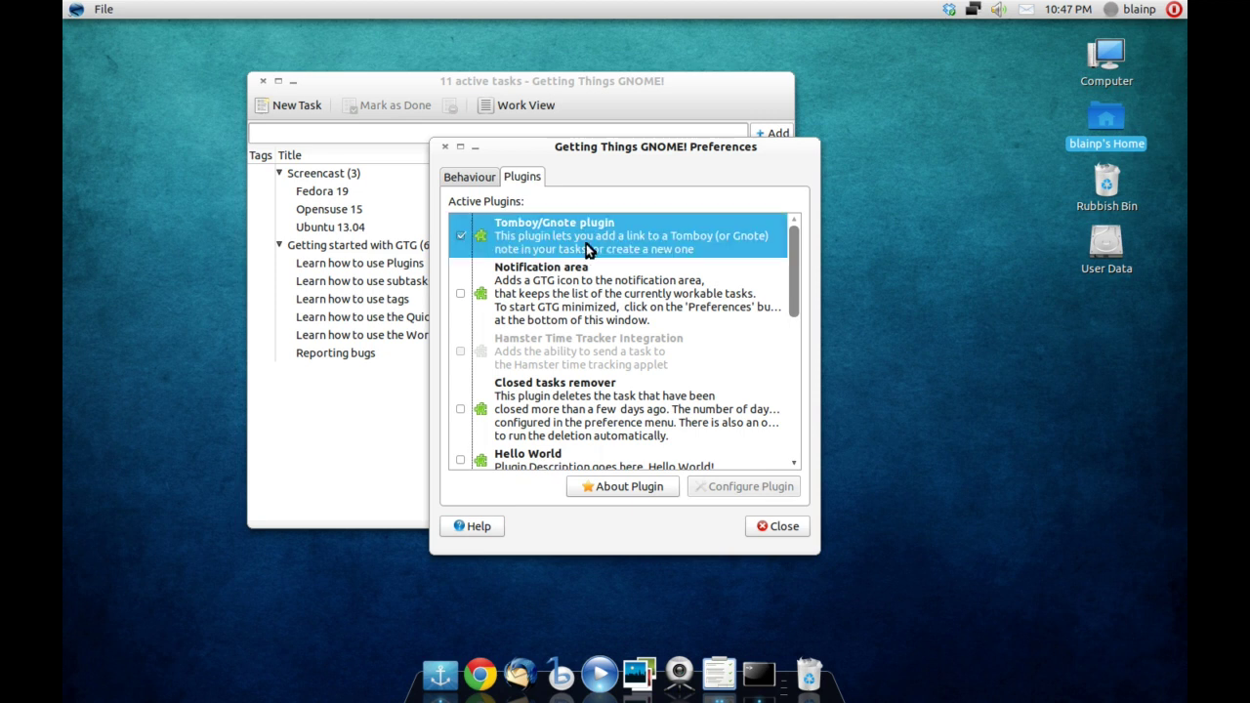
{"action": "mouse_move", "coordinate": [790, 252]}
{"action": "left_mouse_down"}
{"action": "mouse_move", "coordinate": [791, 270]}
{"action": "mouse_move", "coordinate": [793, 240]}
{"action": "left_mouse_up"}
Step: Open the Fedora 19 subtask from the main task list for editing
{"action": "left_click", "coordinate": [446, 84]}
{"action": "left_click_drag", "start_coordinate": [512, 151], "coordinate": [559, 158]}
{"action": "double_click", "coordinate": [342, 195]}
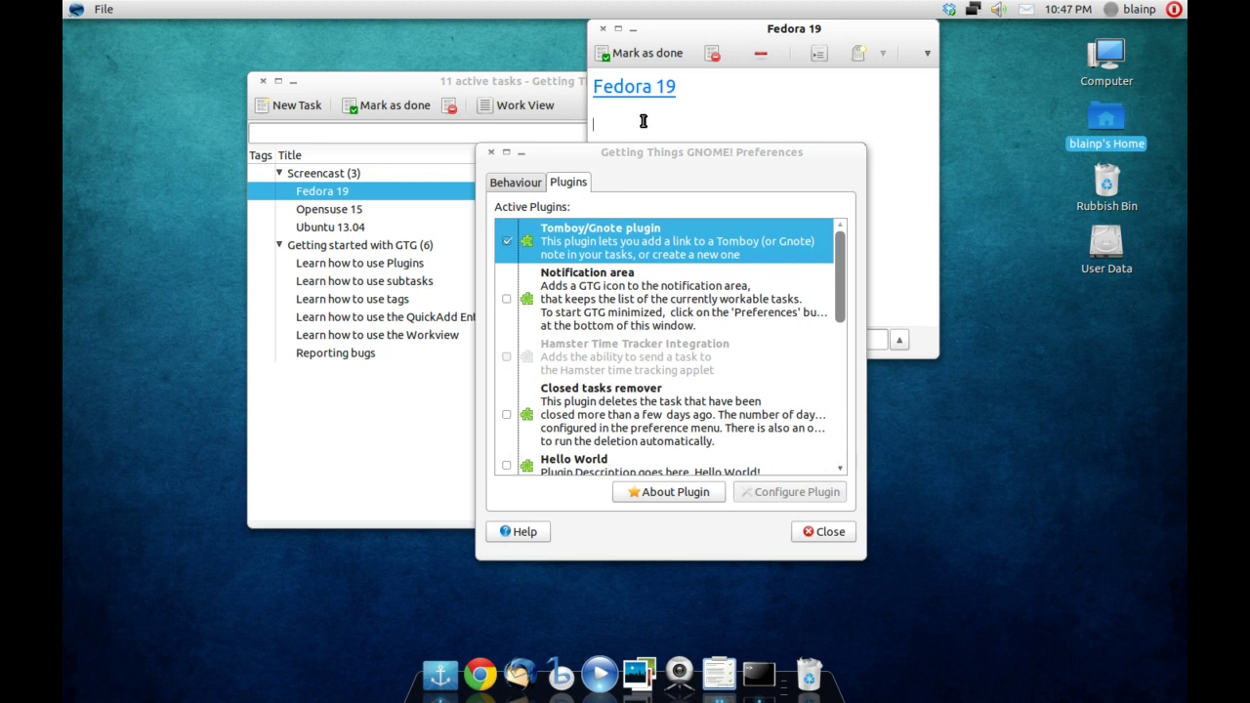
Step: Close Preferences and reopen the Fedora 19 subtask editor
{"action": "left_click", "coordinate": [810, 527]}
{"action": "double_click", "coordinate": [304, 195]}
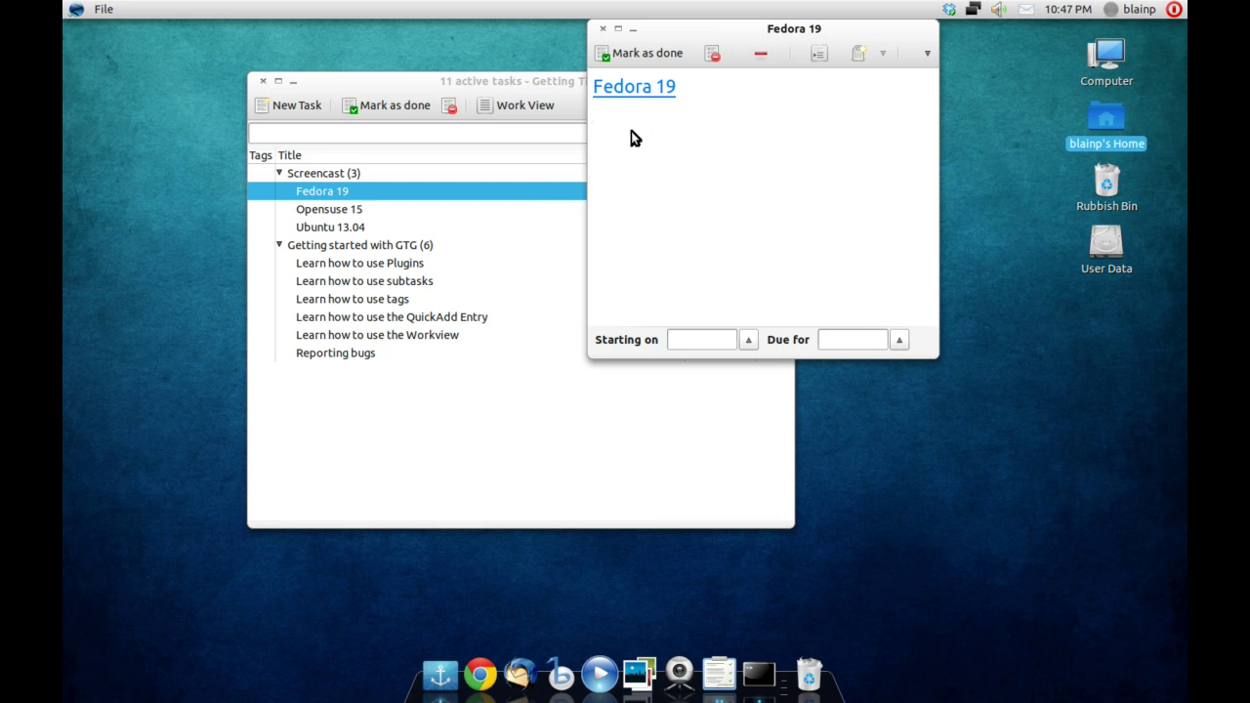
{"action": "right_click", "coordinate": [631, 133]}
{"action": "left_click", "coordinate": [616, 121]}
Step: Start inserting a Tomboy note into Fedora 19, then cancel without choosing a note
{"action": "left_click", "coordinate": [926, 53]}
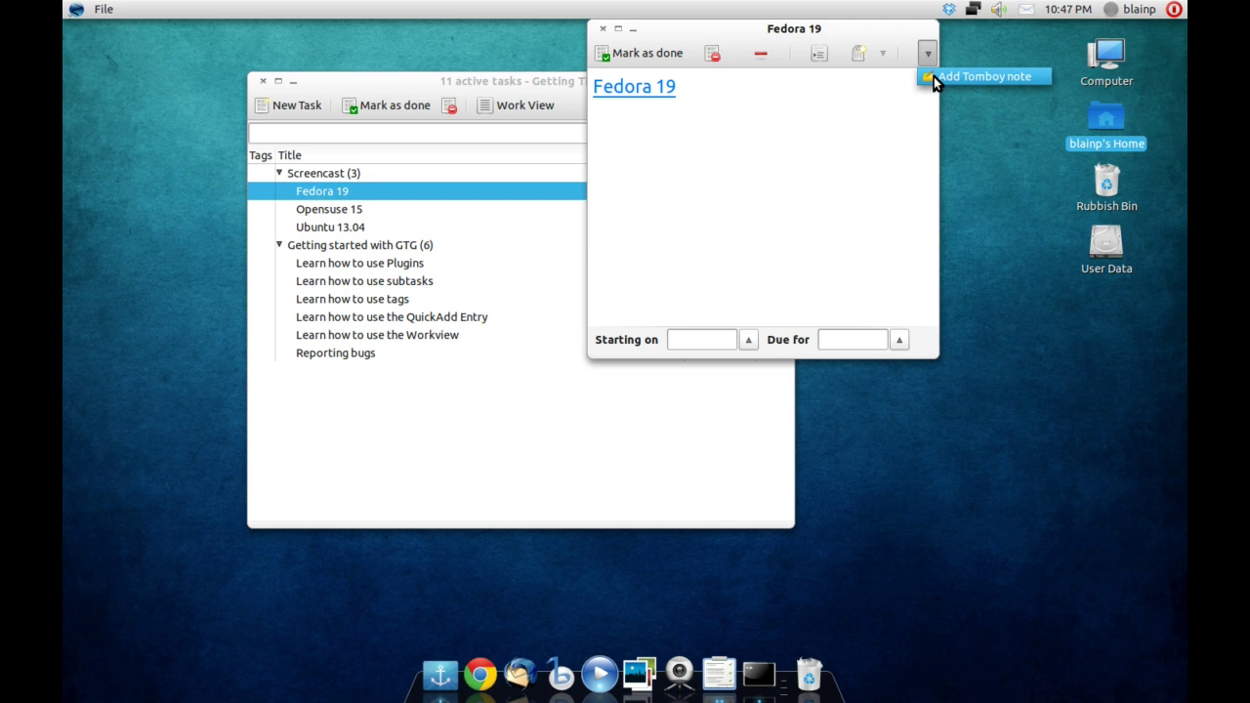
{"action": "left_click", "coordinate": [934, 76]}
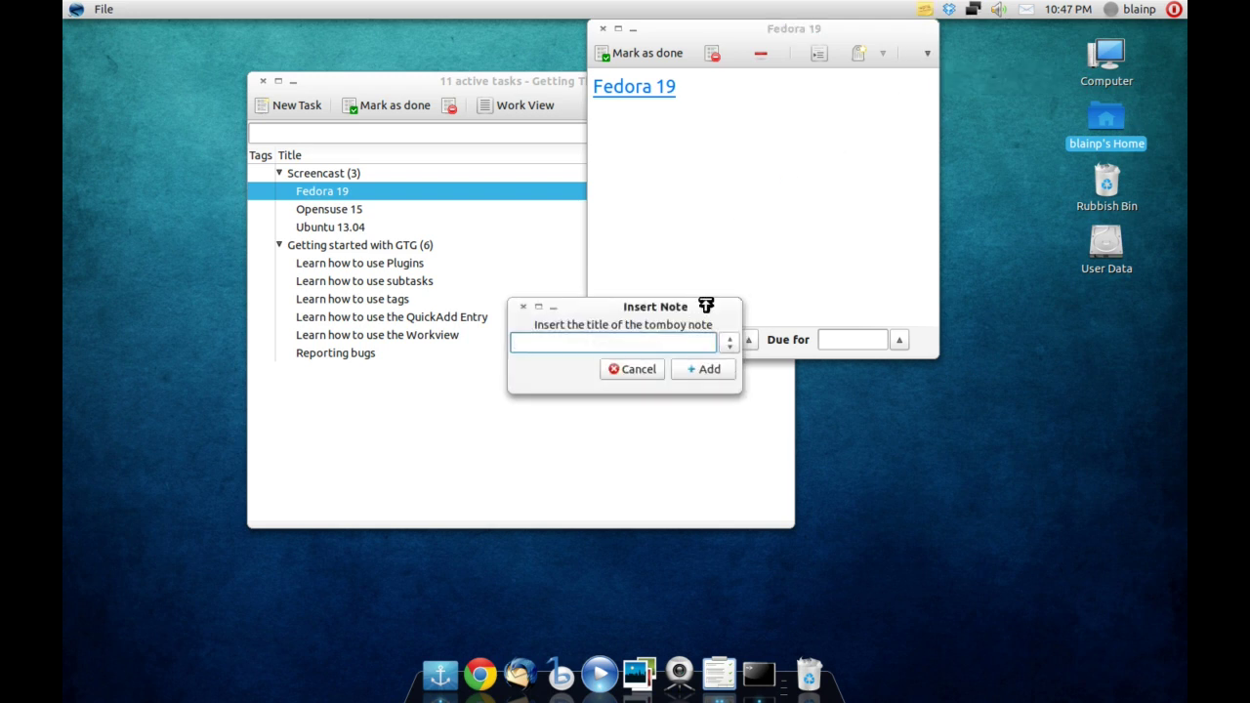
{"action": "left_click", "coordinate": [726, 344]}
{"action": "left_click", "coordinate": [727, 344]}
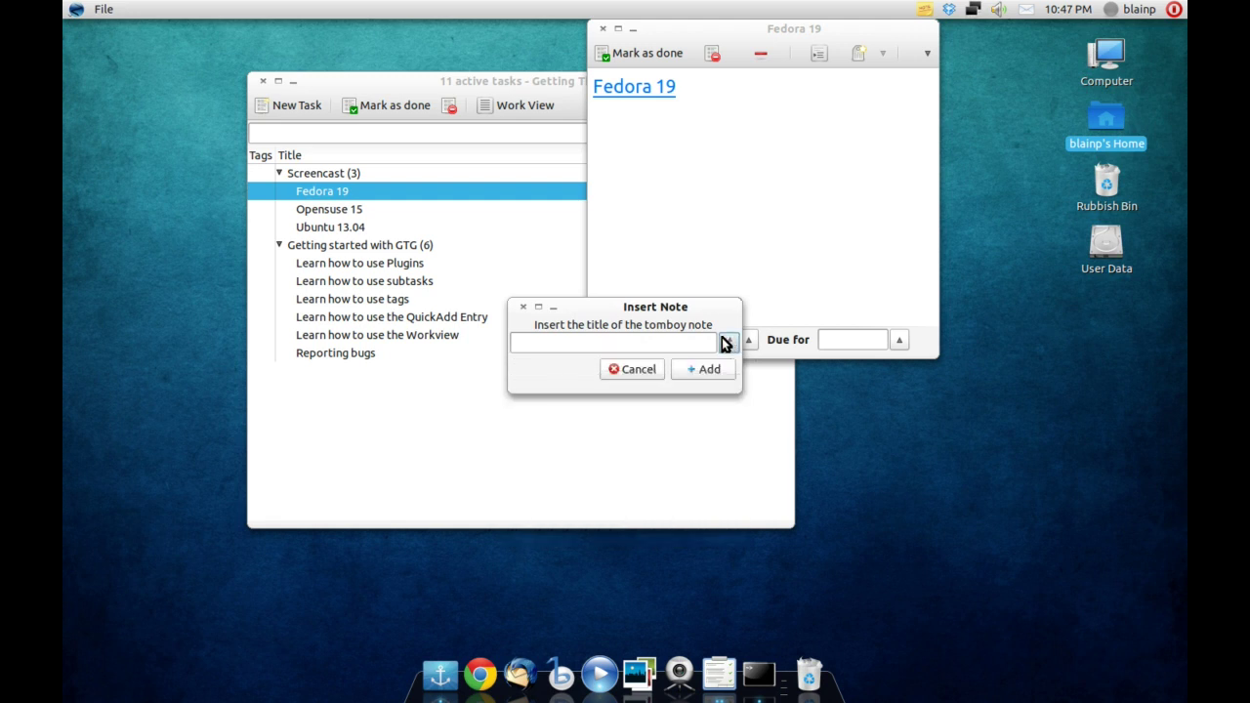
{"action": "left_click", "coordinate": [673, 368]}
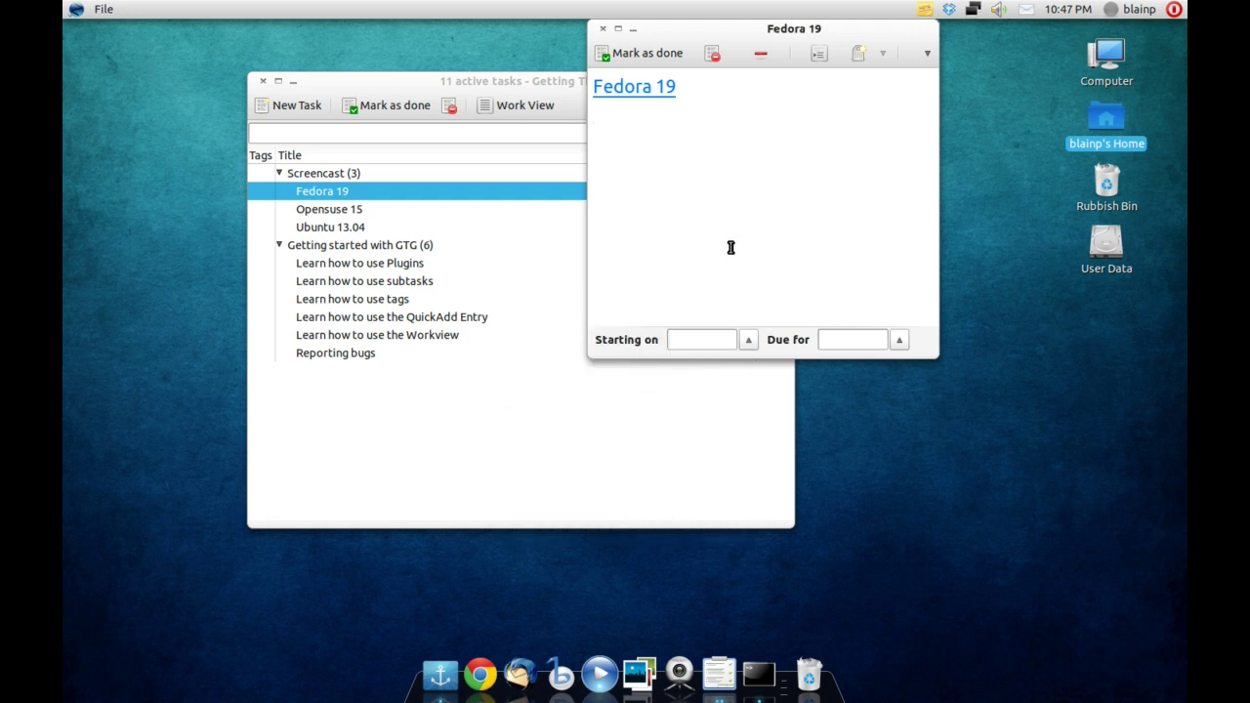
Step: Close the Fedora 19 editor and move the main task window right and slightly up
{"action": "left_click", "coordinate": [603, 28]}
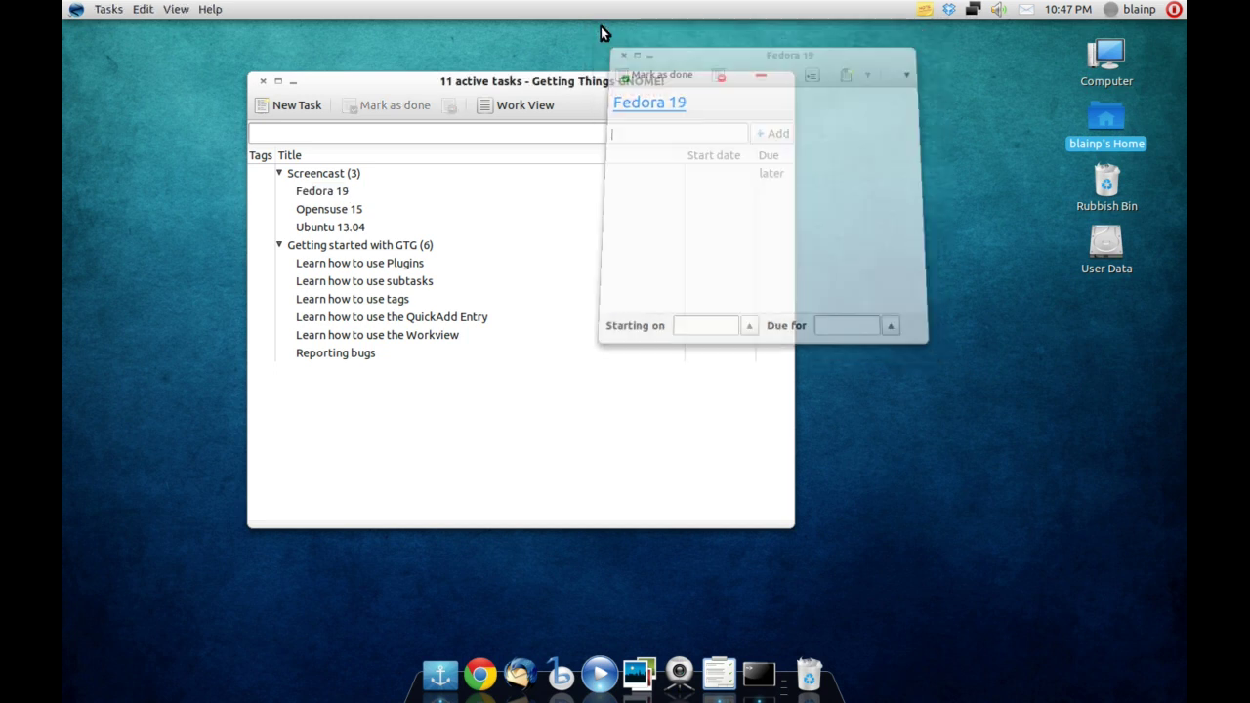
{"action": "left_click_drag", "start_coordinate": [374, 82], "coordinate": [460, 84]}
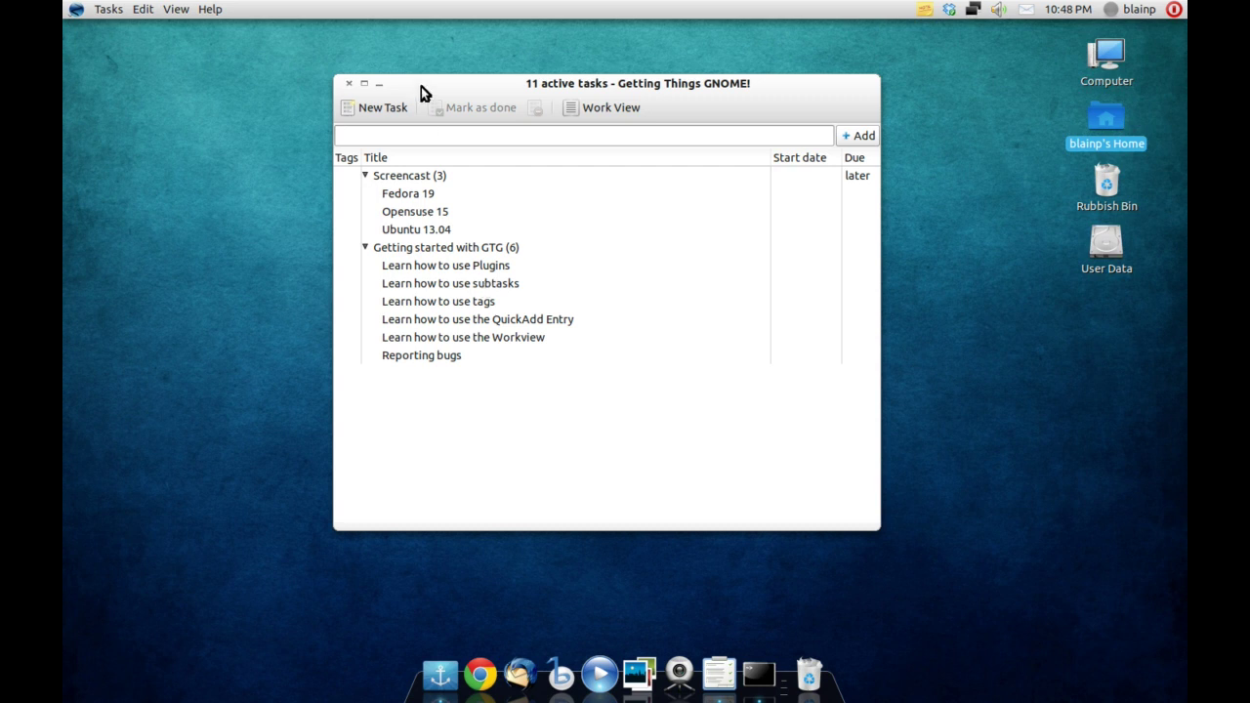
{"action": "left_click_drag", "start_coordinate": [421, 86], "coordinate": [414, 64]}
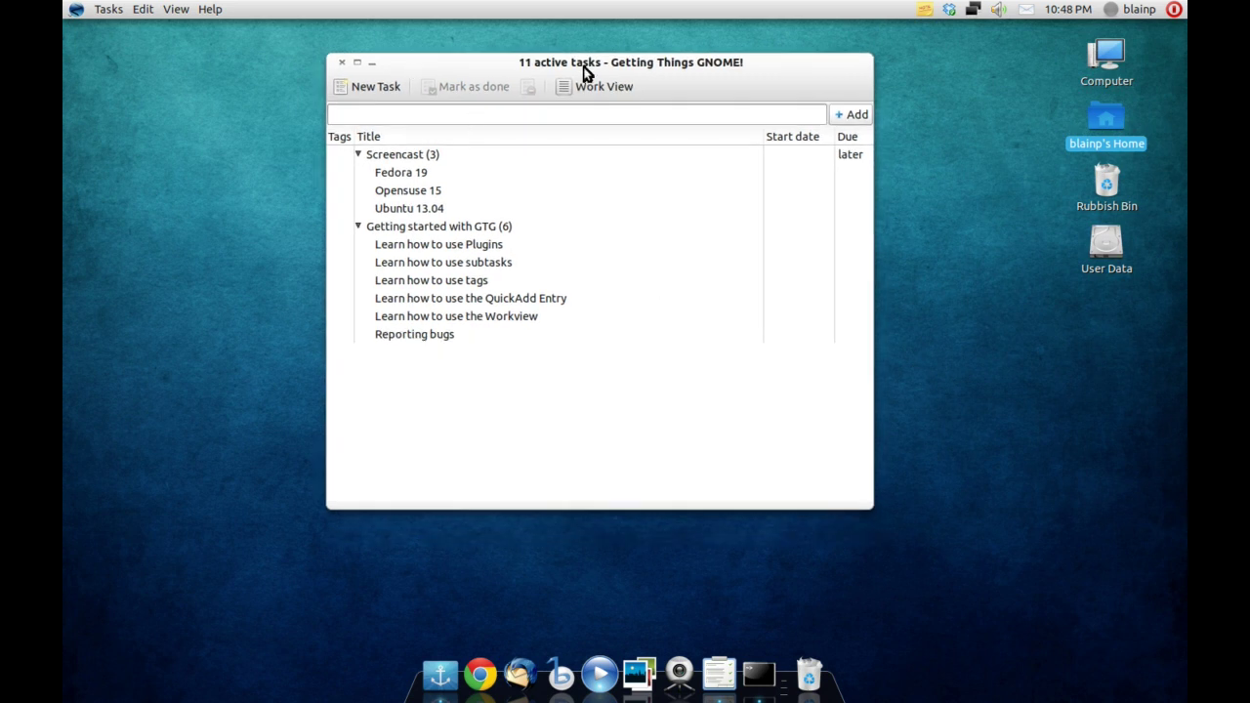
{"action": "left_click", "coordinate": [400, 226]}
{"action": "left_click", "coordinate": [406, 246]}
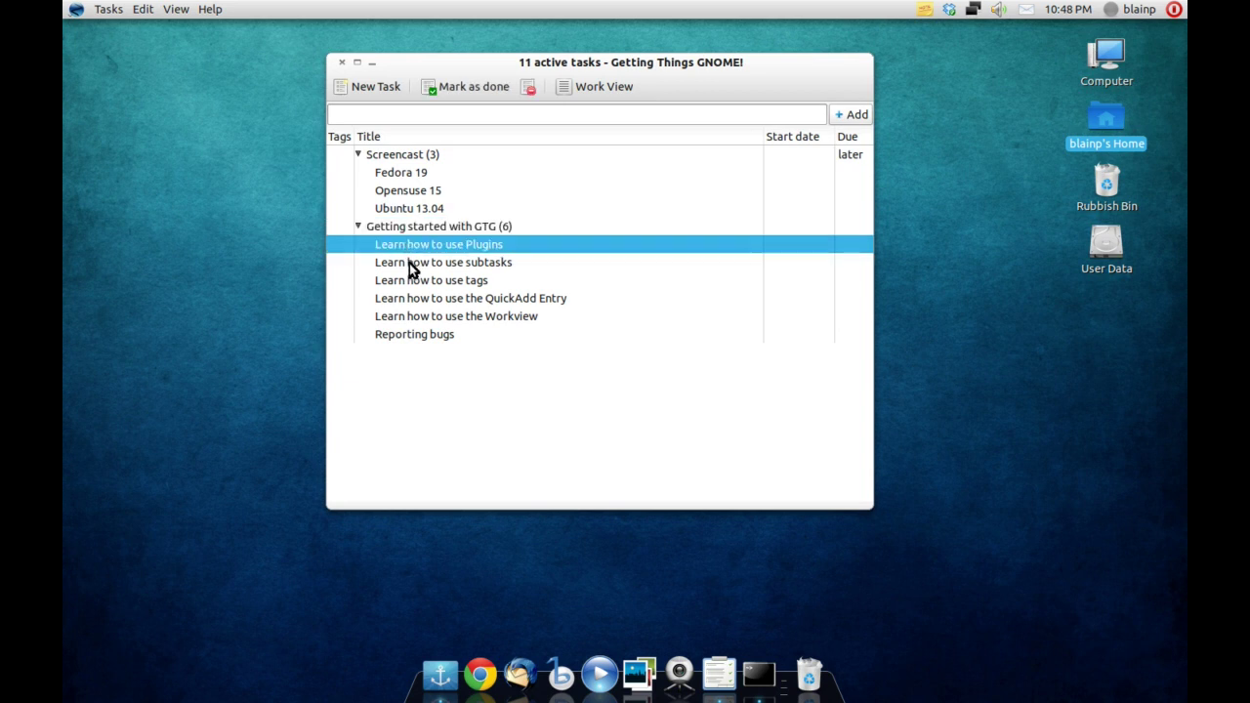
{"action": "left_click", "coordinate": [411, 262]}
{"action": "left_click", "coordinate": [419, 314]}
{"action": "left_click", "coordinate": [417, 336]}
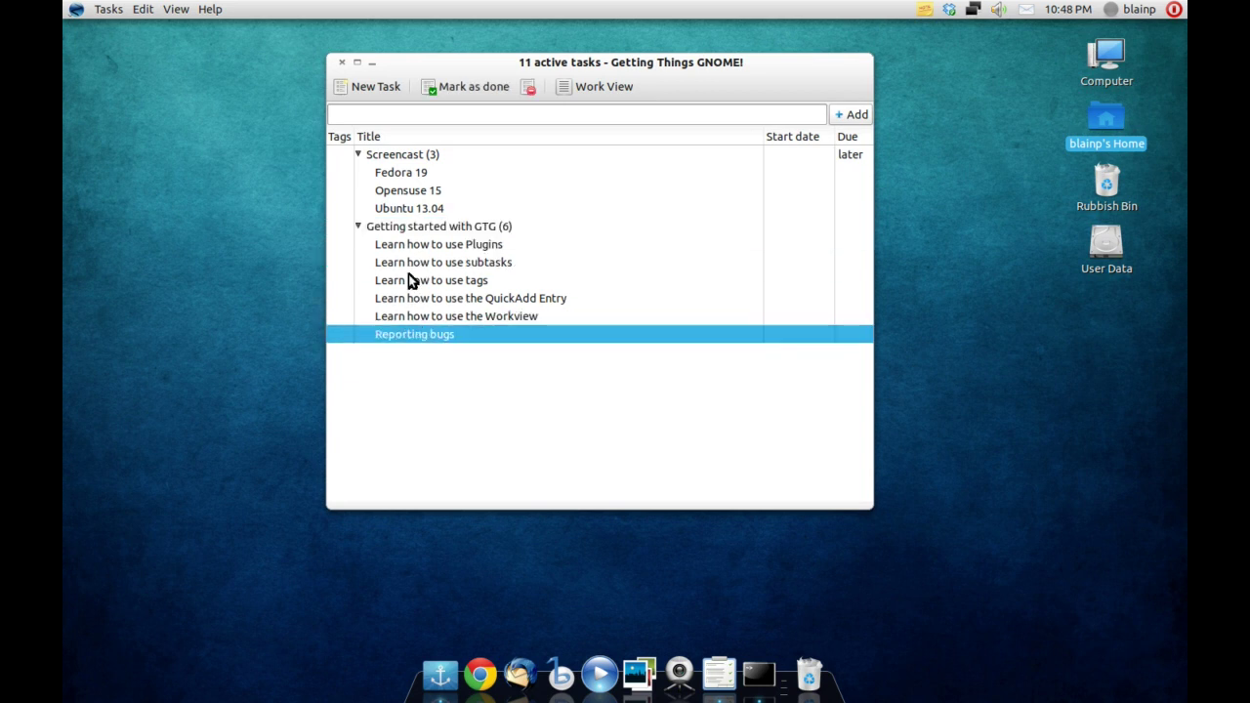
{"action": "double_click", "coordinate": [408, 246]}
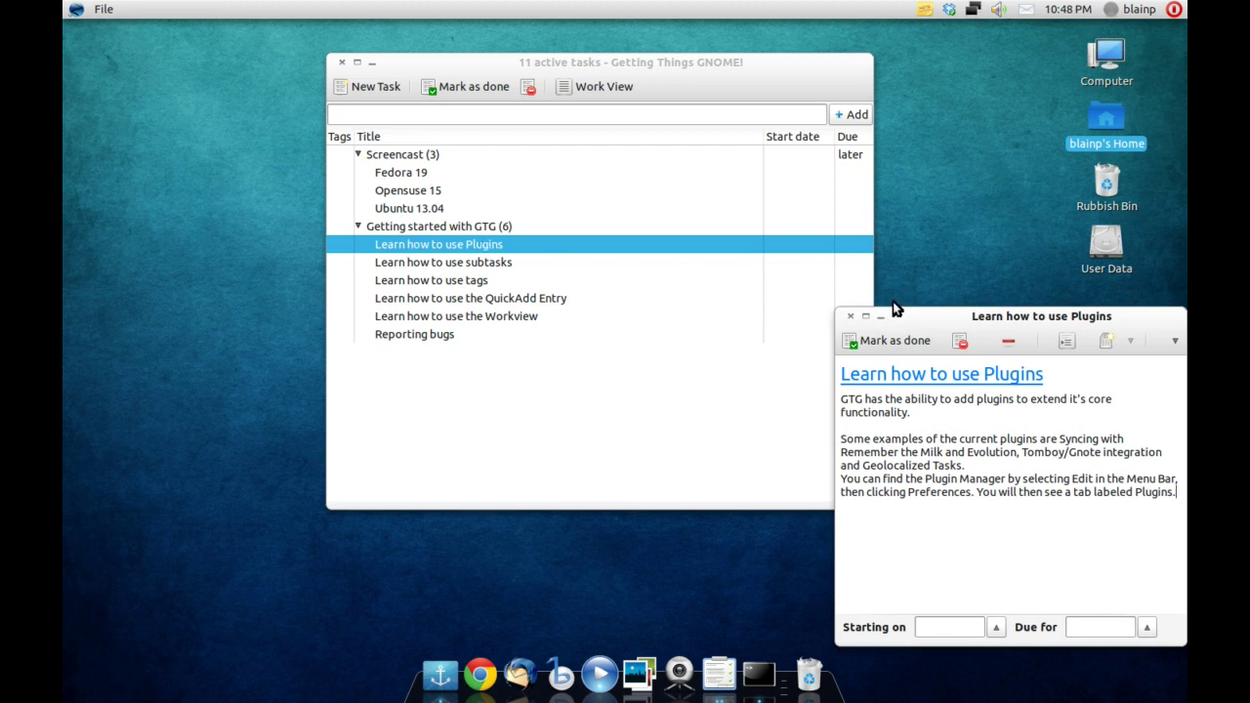
{"action": "left_click_drag", "start_coordinate": [905, 318], "coordinate": [799, 203]}
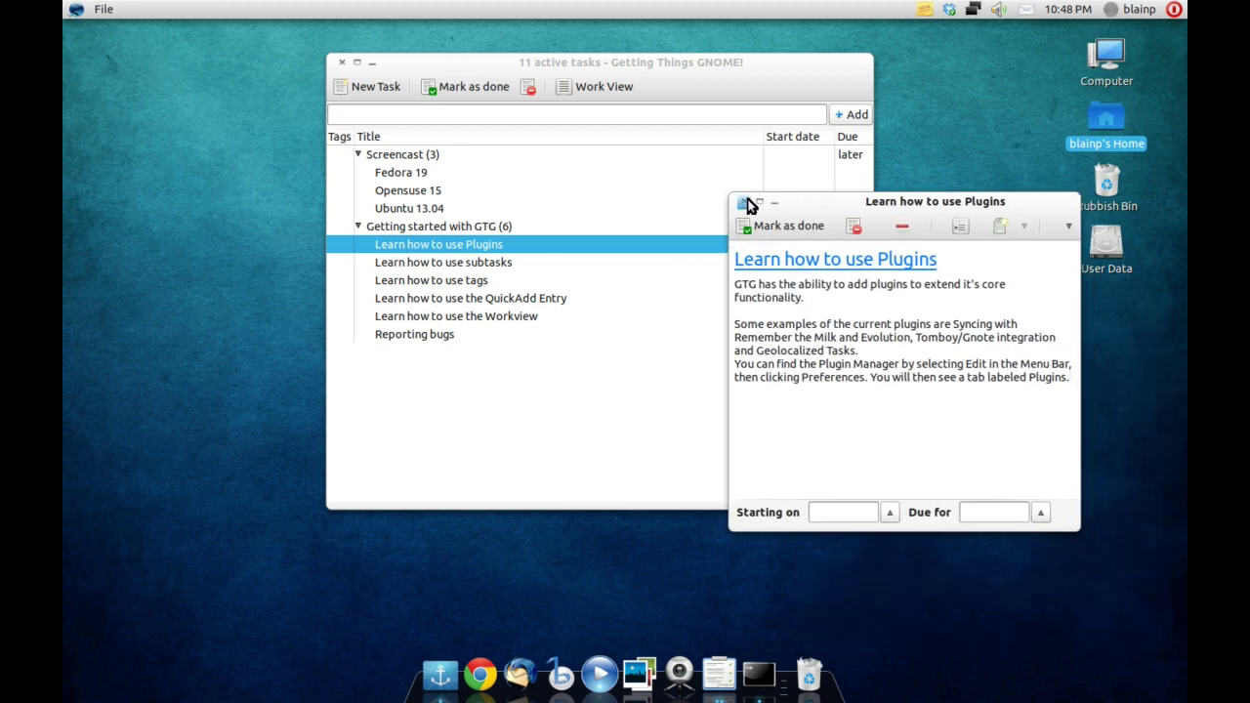
{"action": "left_click", "coordinate": [745, 202]}
{"action": "double_click", "coordinate": [483, 264]}
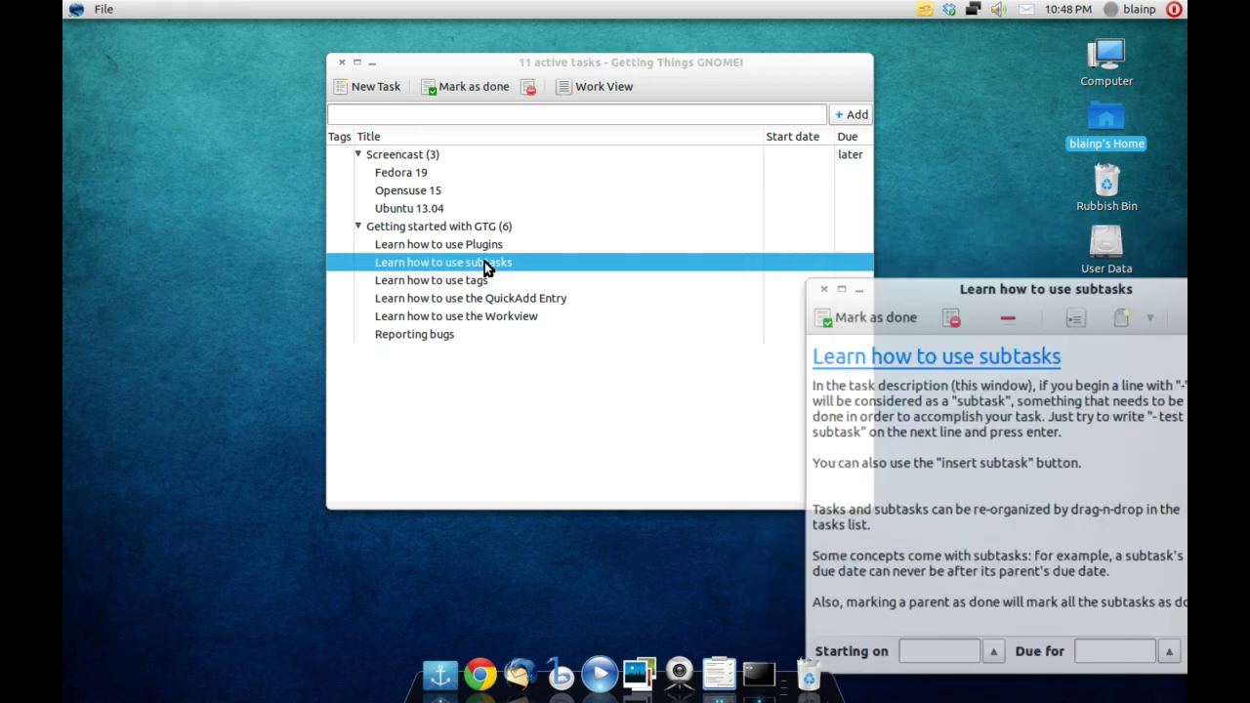
{"action": "left_click_drag", "start_coordinate": [1005, 316], "coordinate": [976, 156]}
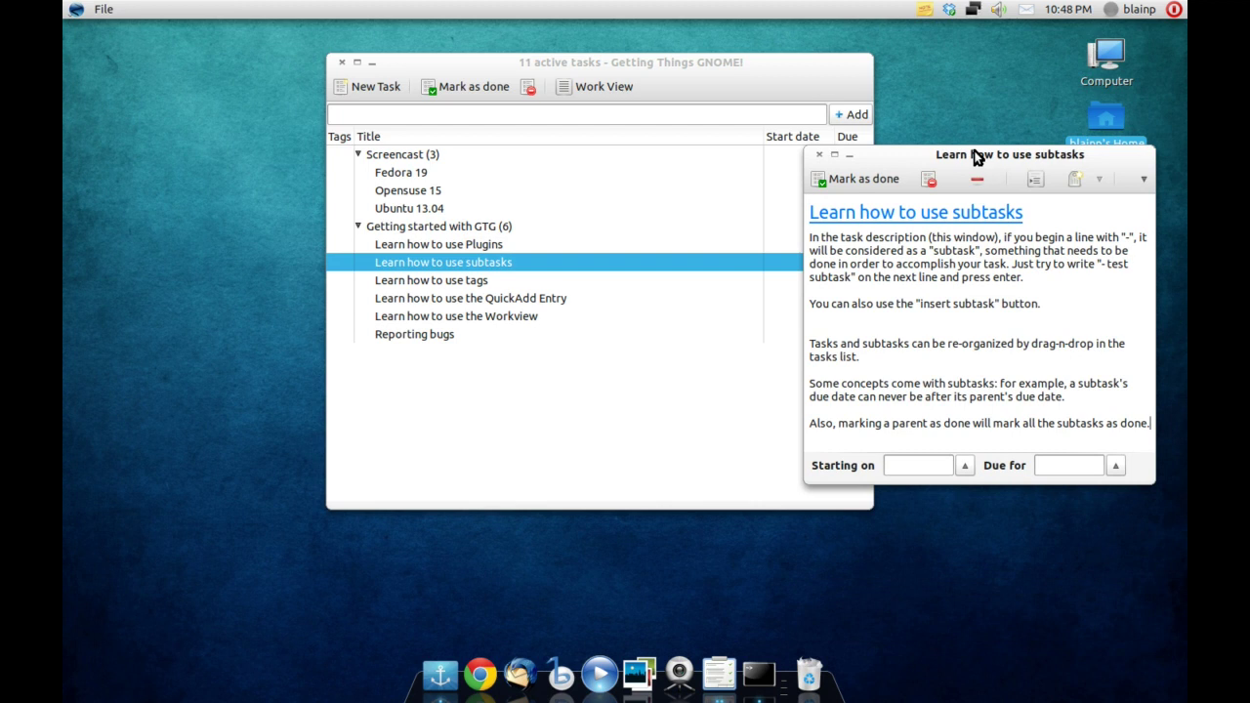
{"action": "left_click_drag", "start_coordinate": [977, 156], "coordinate": [1005, 138]}
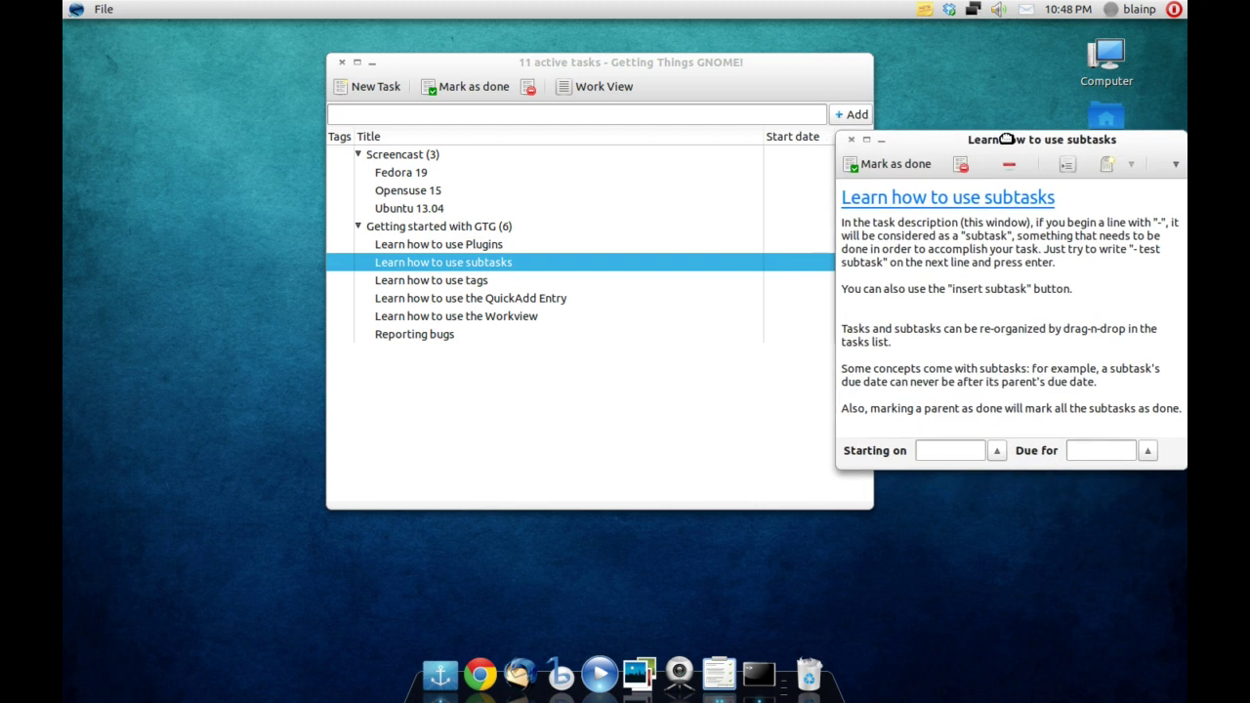
{"action": "left_click", "coordinate": [849, 143]}
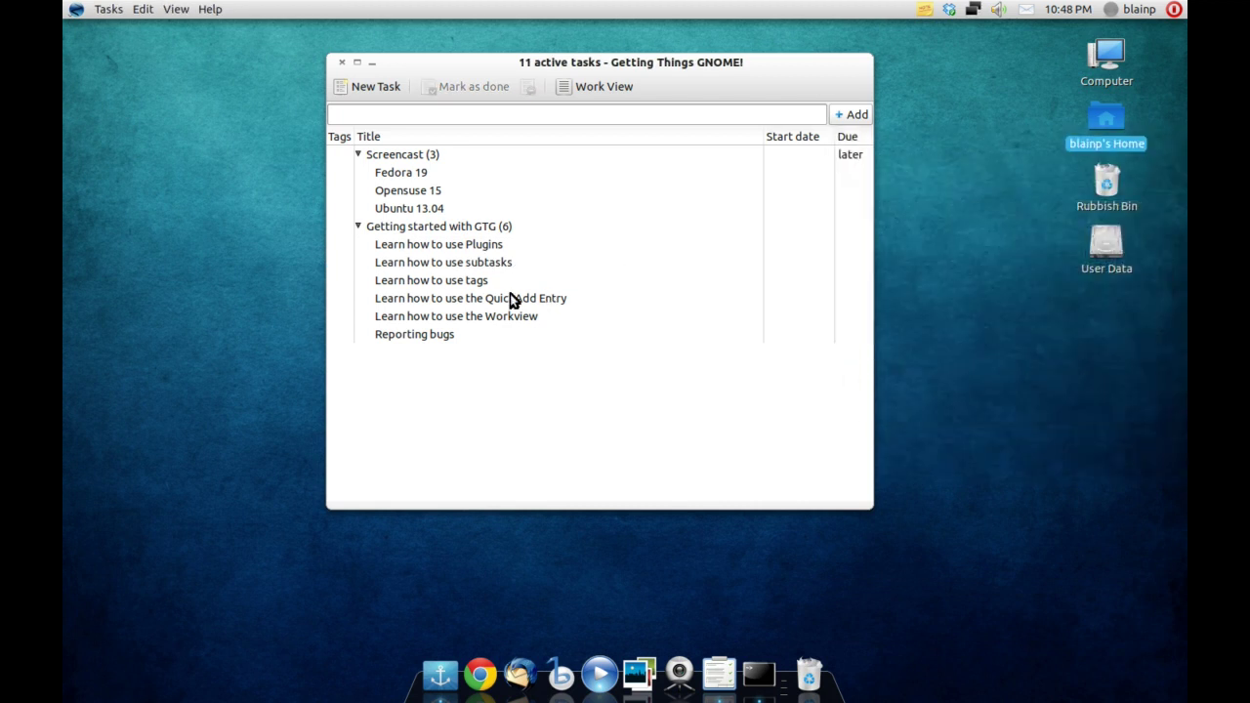
{"action": "double_click", "coordinate": [461, 280]}
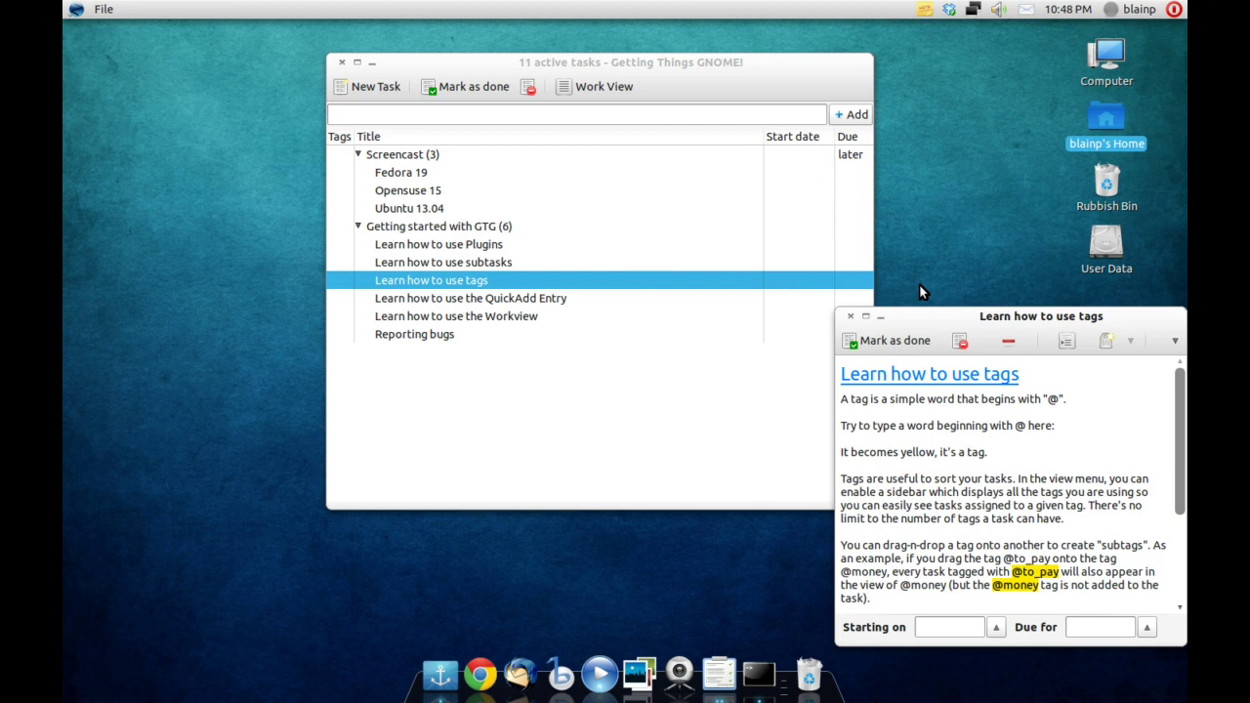
{"action": "left_click_drag", "start_coordinate": [919, 285], "coordinate": [914, 160]}
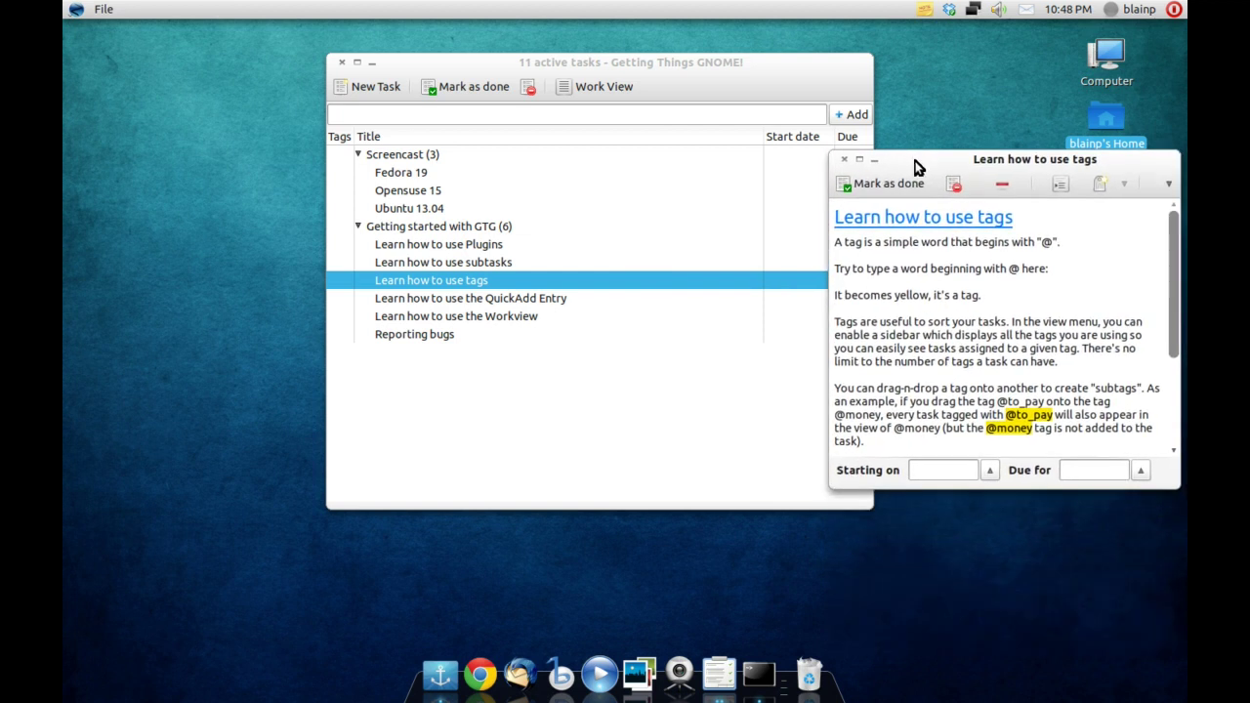
{"action": "mouse_move", "coordinate": [1169, 250]}
{"action": "left_mouse_down"}
{"action": "mouse_move", "coordinate": [1174, 314]}
{"action": "mouse_move", "coordinate": [1159, 229]}
{"action": "left_mouse_up"}
{"action": "scroll", "coordinate": [1055, 270], "scroll_direction": "down", "scroll_amount": 5}
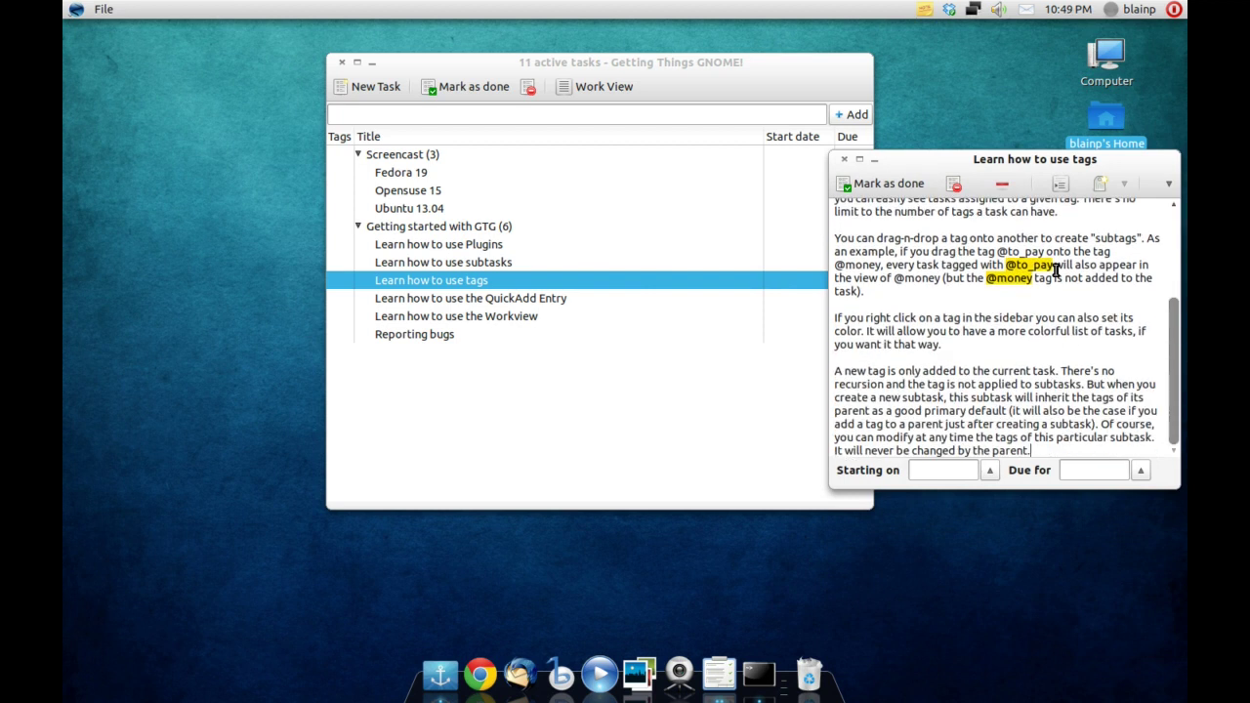
{"action": "scroll", "coordinate": [1055, 269], "scroll_direction": "up", "scroll_amount": 5}
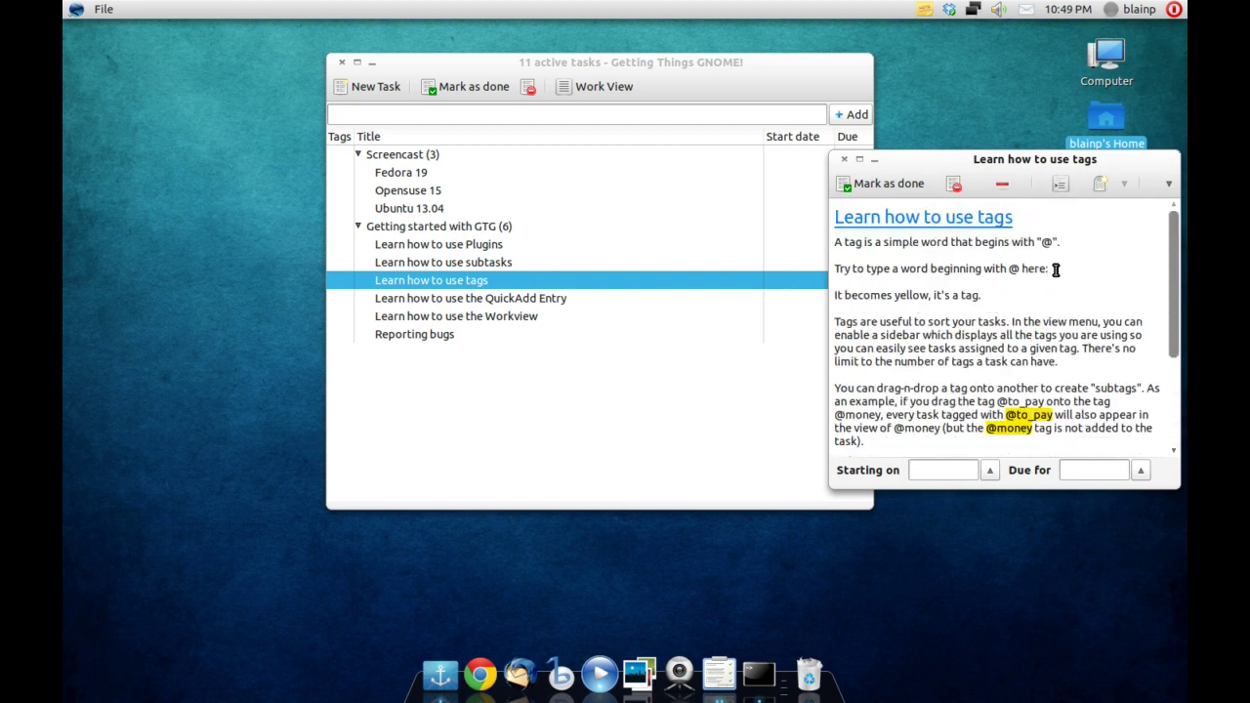
{"action": "left_click", "coordinate": [843, 161]}
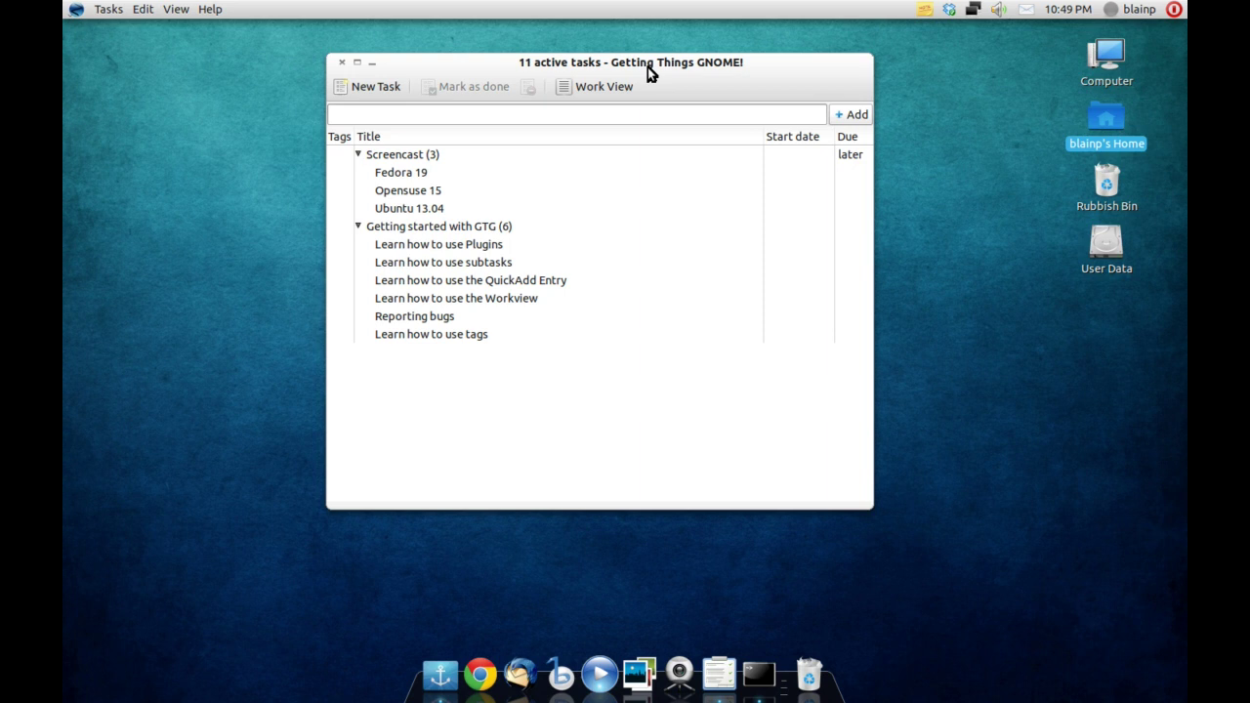
{"action": "left_click", "coordinate": [144, 9]}
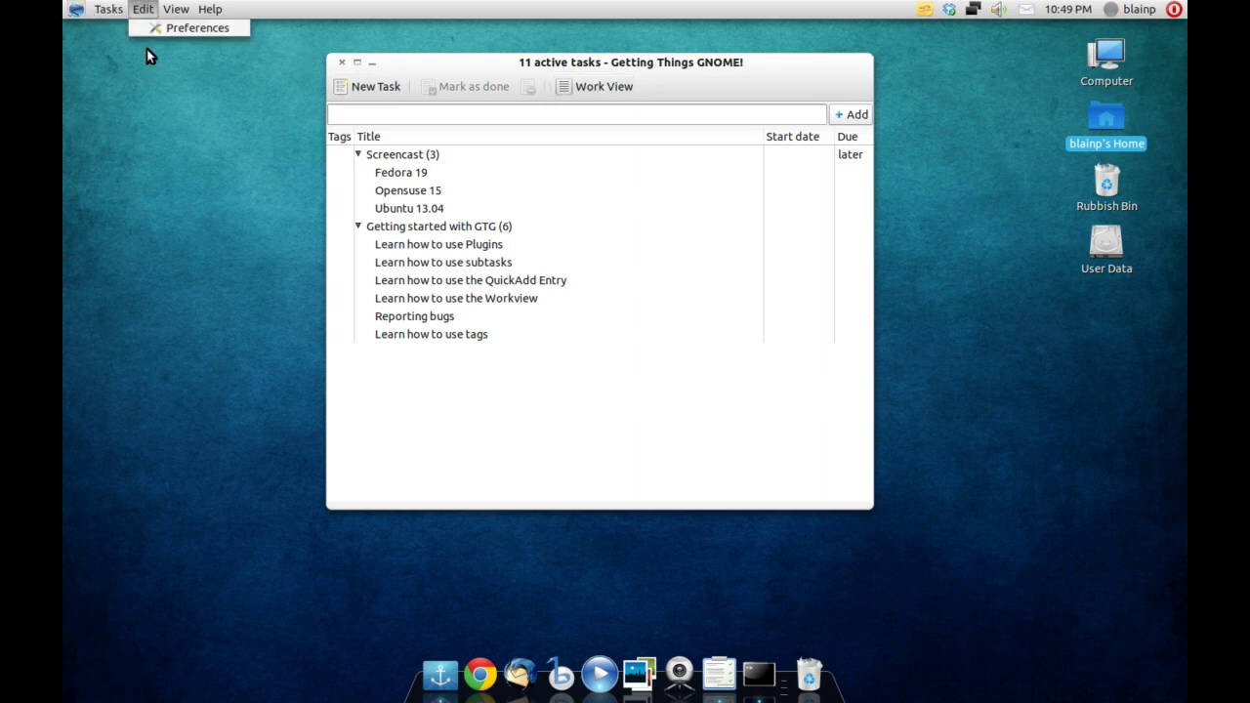
{"action": "left_click", "coordinate": [198, 27]}
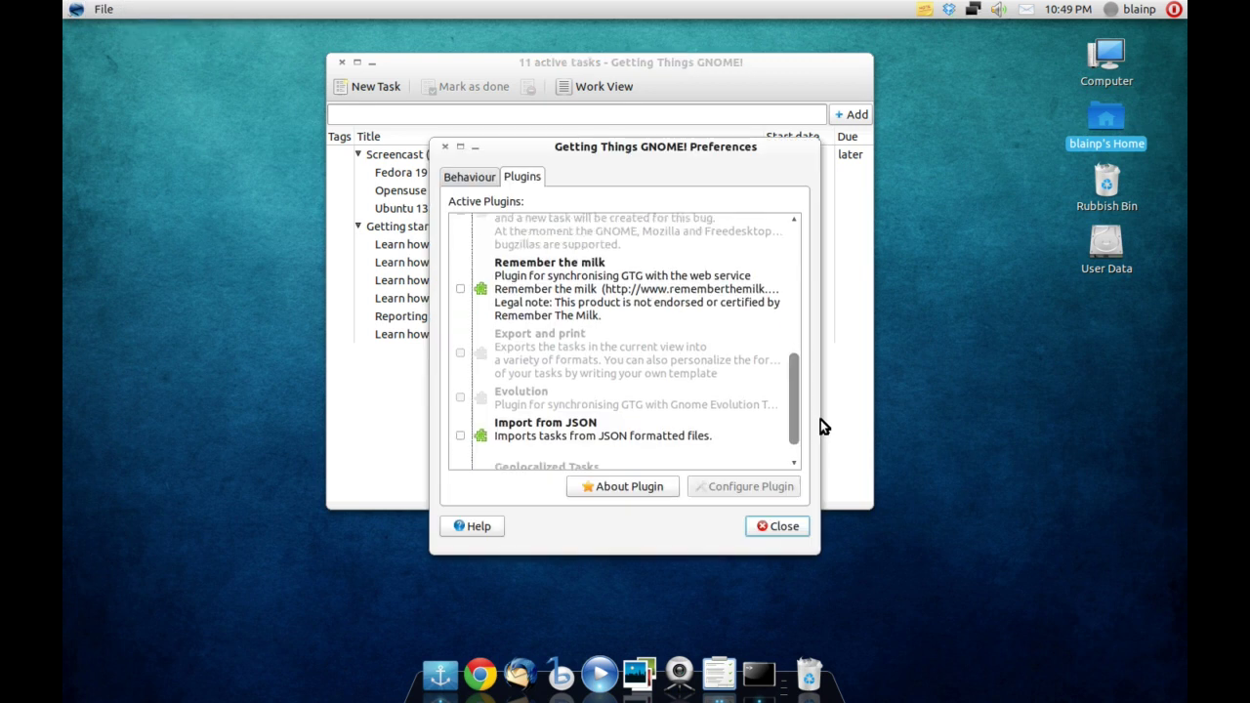
{"action": "mouse_move", "coordinate": [820, 419]}
{"action": "left_mouse_down"}
{"action": "mouse_move", "coordinate": [818, 376]}
{"action": "mouse_move", "coordinate": [820, 398]}
{"action": "left_mouse_up"}
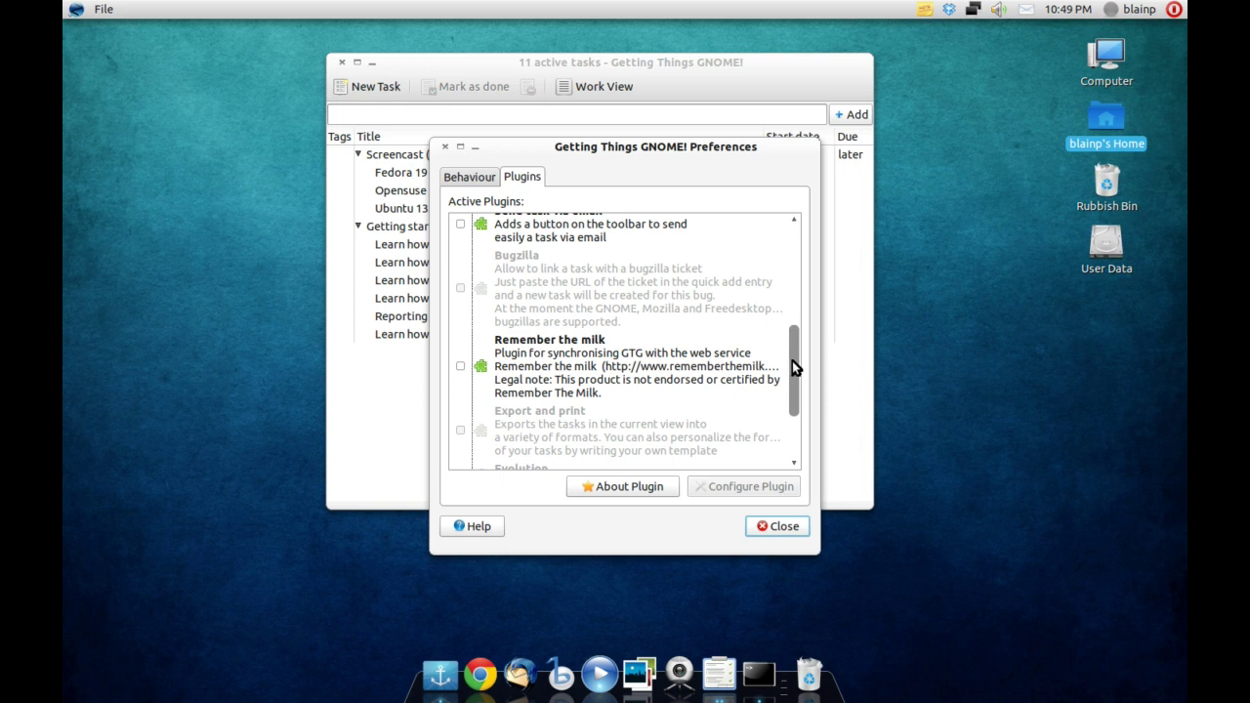
{"action": "left_click_drag", "start_coordinate": [792, 360], "coordinate": [791, 297]}
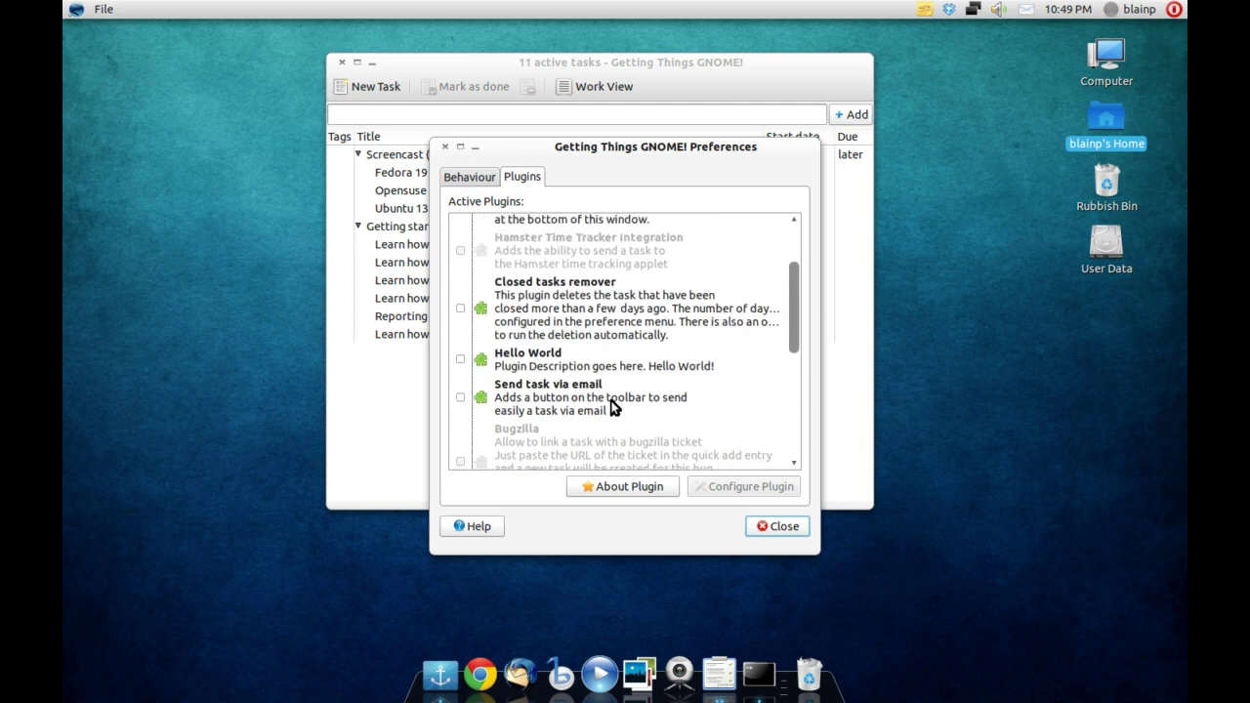
{"action": "left_click_drag", "start_coordinate": [795, 321], "coordinate": [794, 427]}
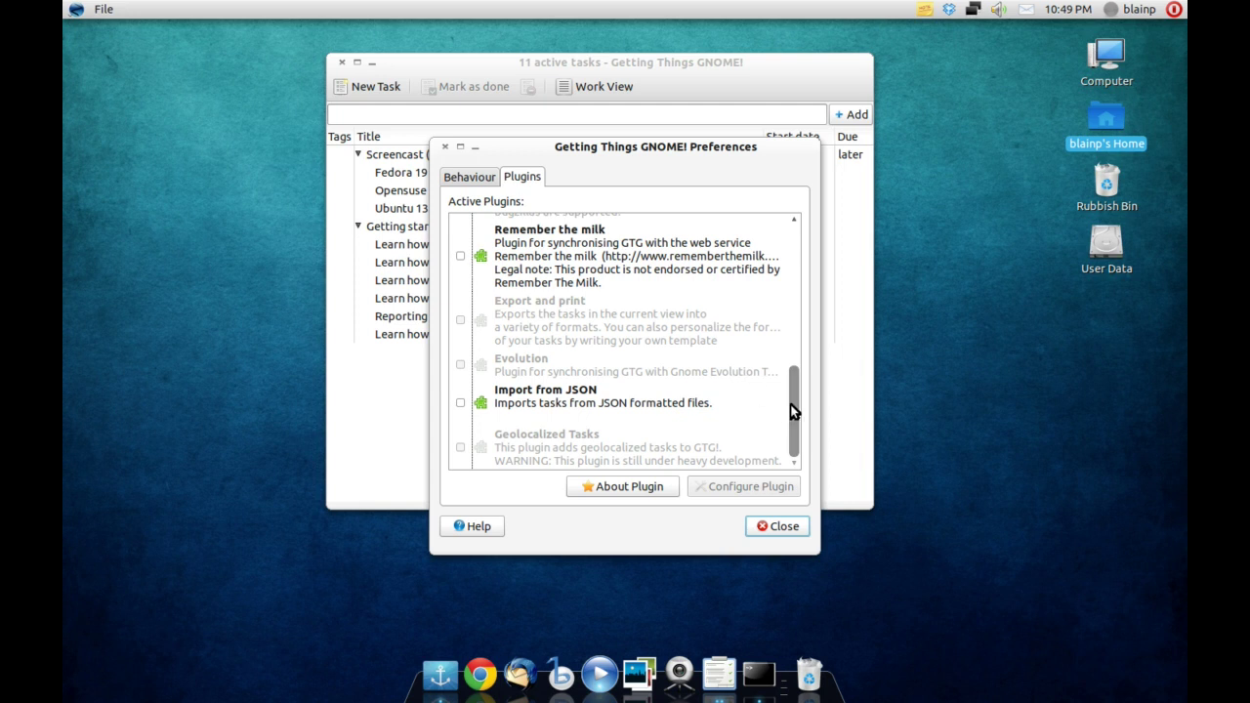
{"action": "left_click_drag", "start_coordinate": [794, 411], "coordinate": [797, 264]}
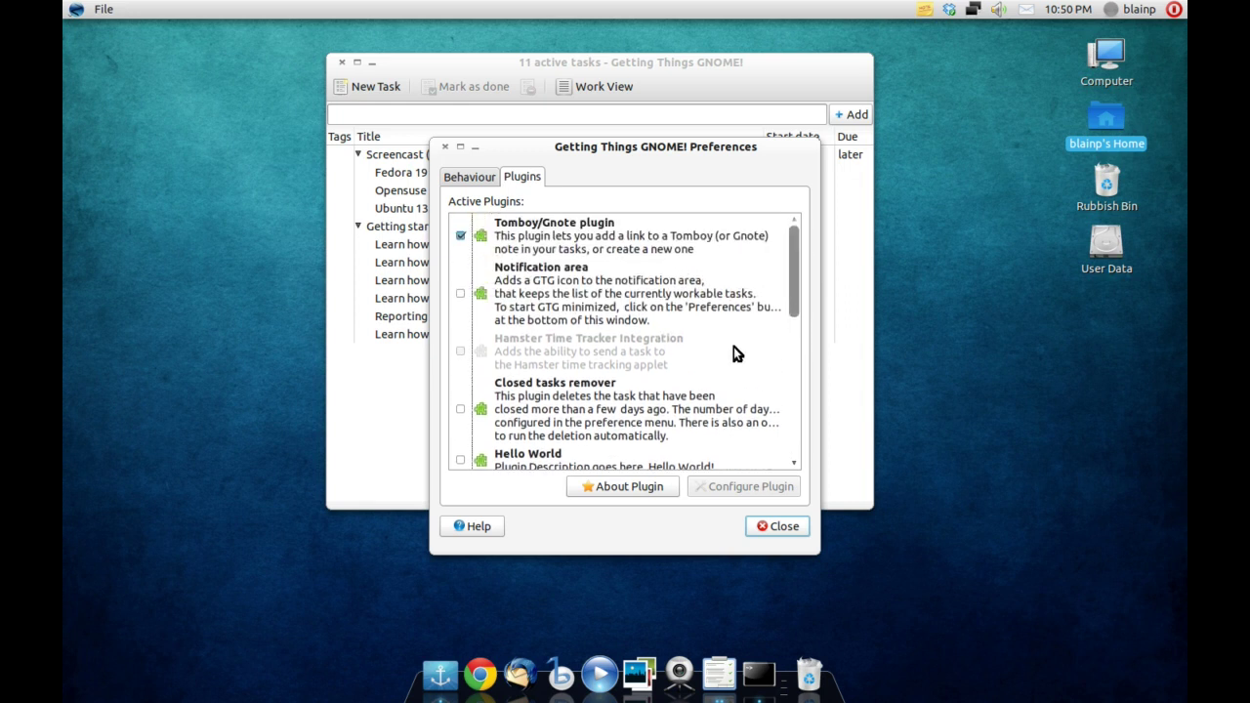
{"action": "left_click", "coordinate": [768, 527]}
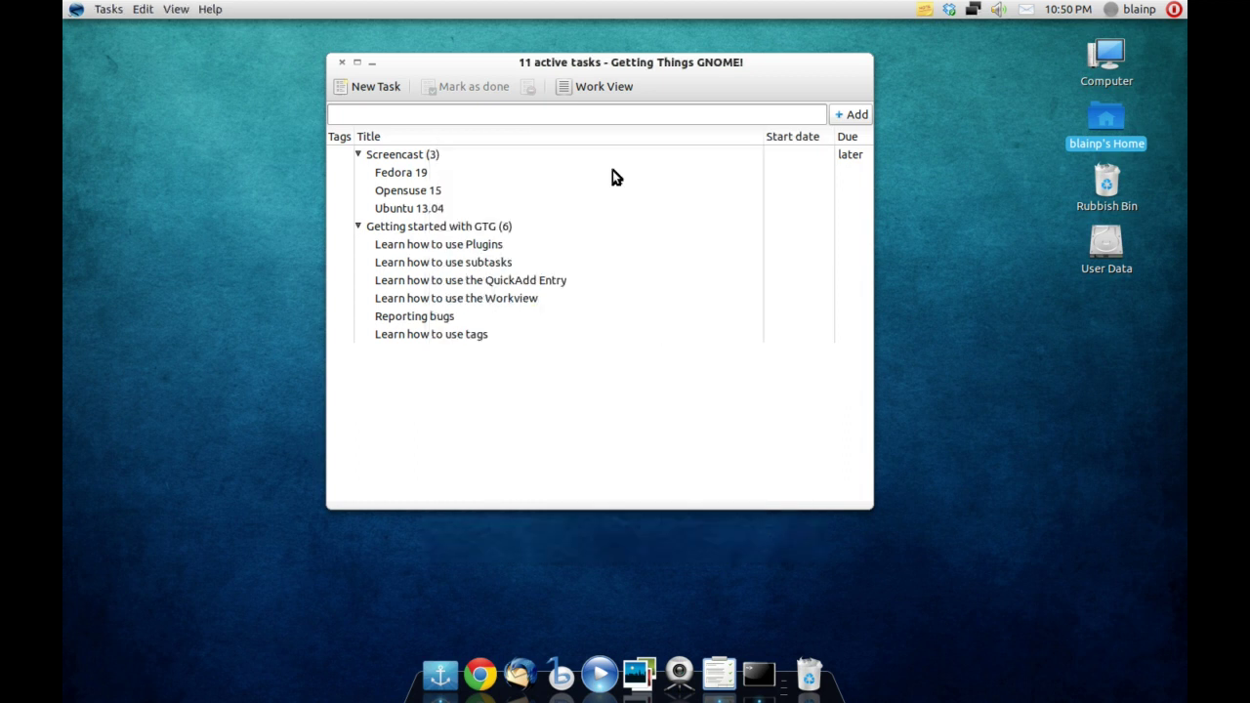
Step: Nudge the main GTG window about 30 pixels to the left
{"action": "left_click_drag", "start_coordinate": [602, 65], "coordinate": [571, 63]}
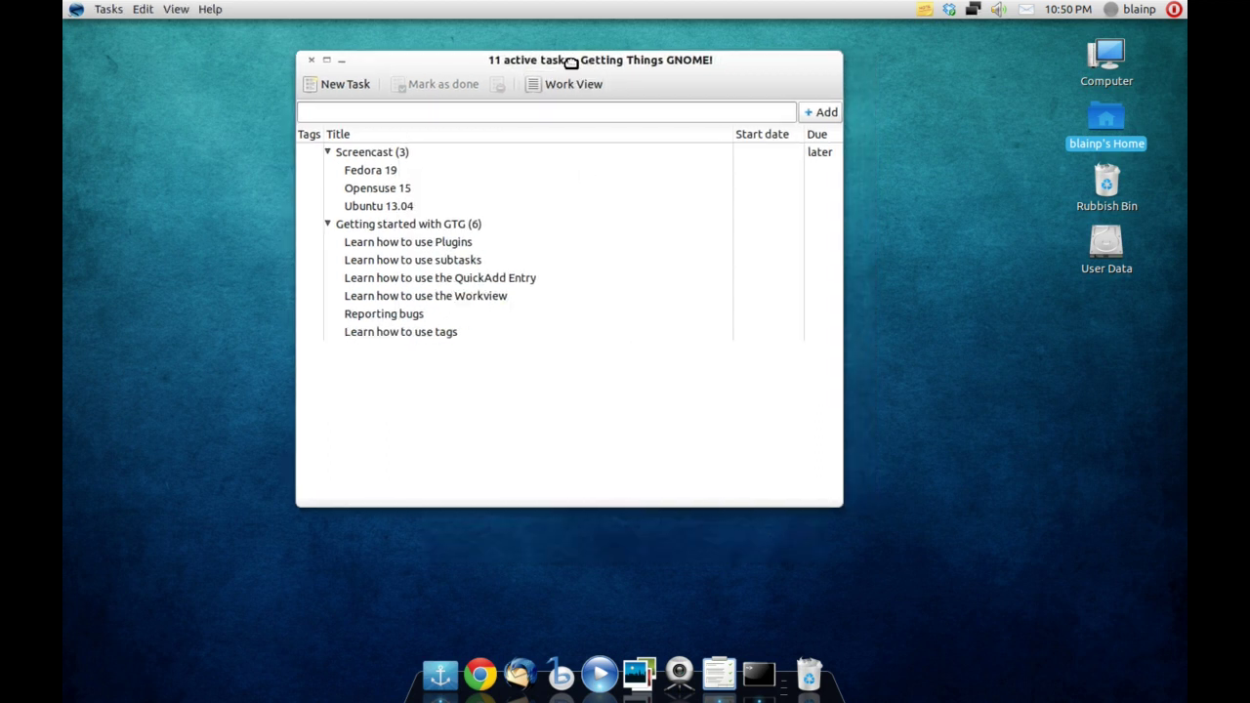